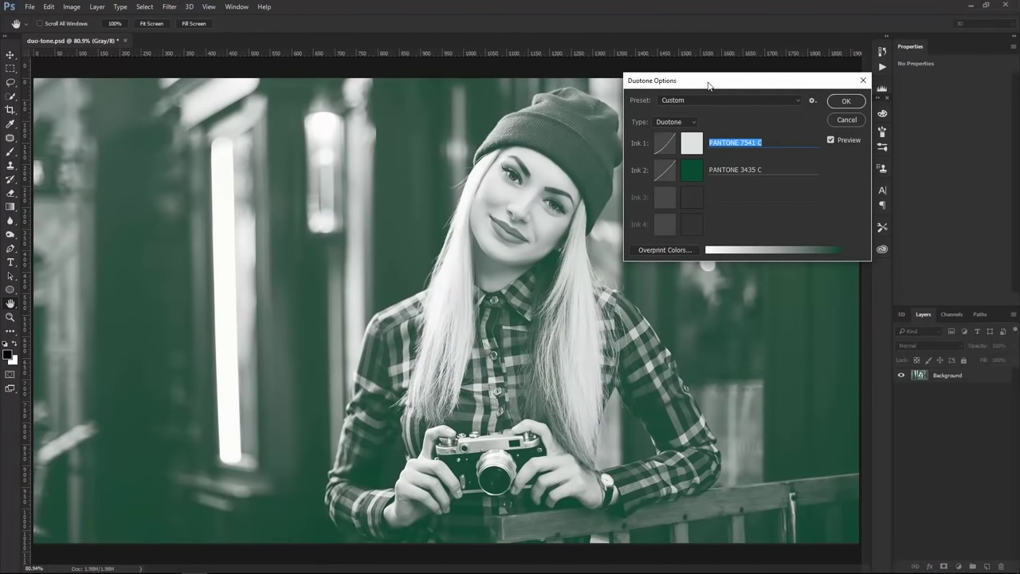
- Preview the gray 423 bl very soft and green 3405 bl 2 duotone presets, with second ink 3165
left_click_drag(708, 85, 707, 84)
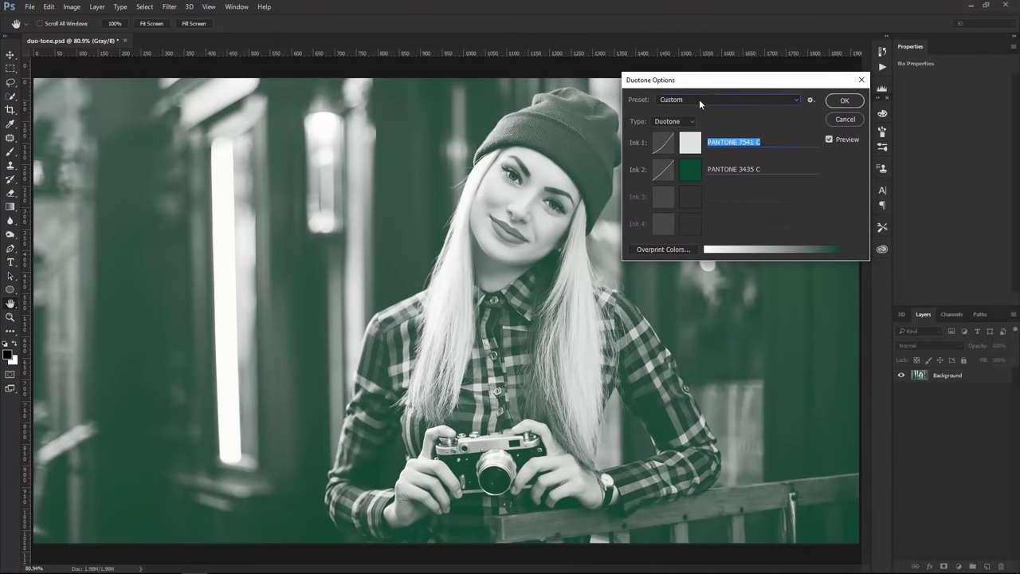
left_click(701, 100)
left_click(695, 152)
left_click(695, 100)
left_click(695, 223)
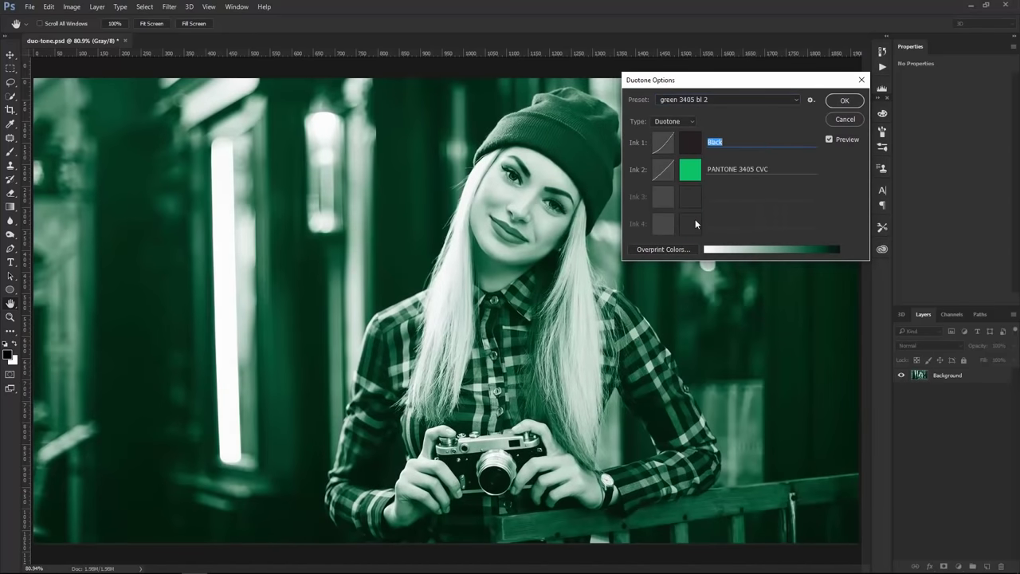
left_click(693, 173)
type("3165")
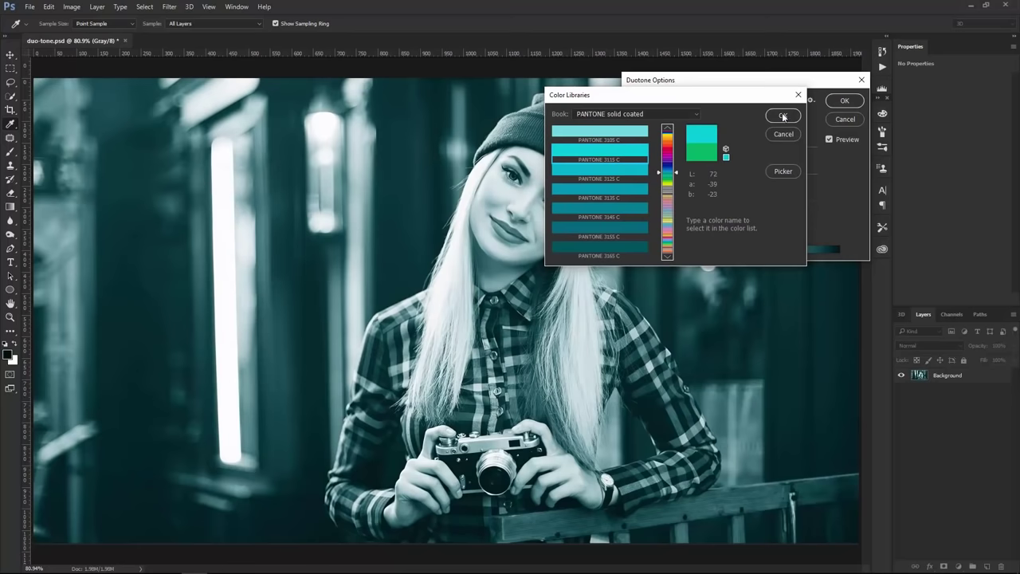
left_click(783, 115)
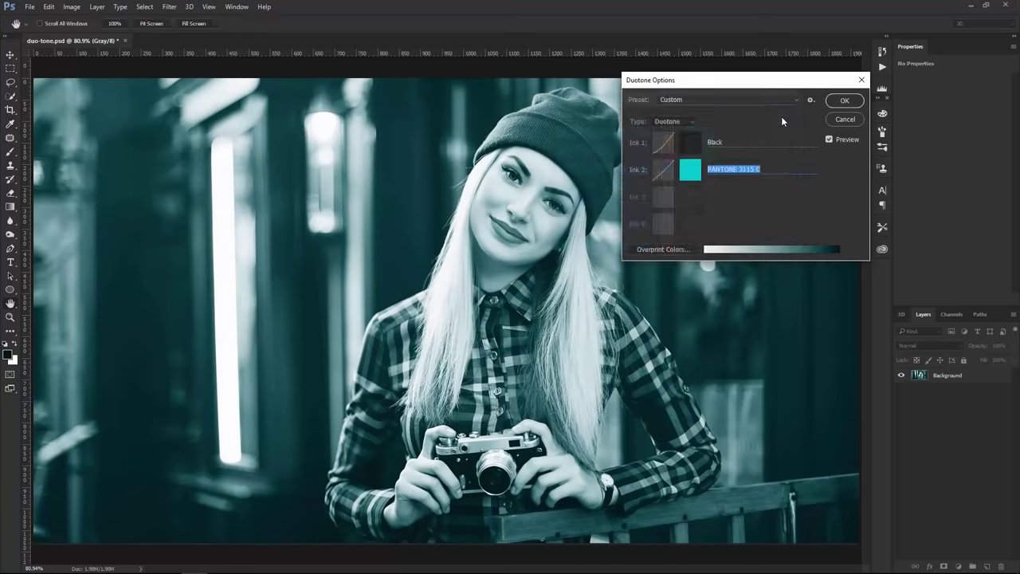
key("Return")
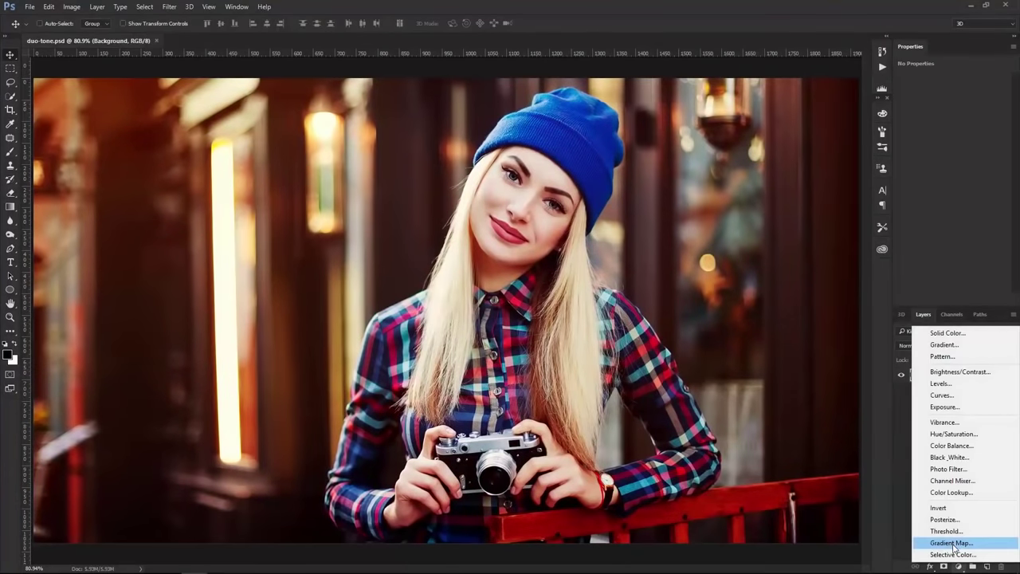
- Add a Gradient Map layer and preview pink, teal, Gray Value Stripes and Violet, Orange presets
left_click(951, 542)
left_click(948, 84)
left_click(583, 201)
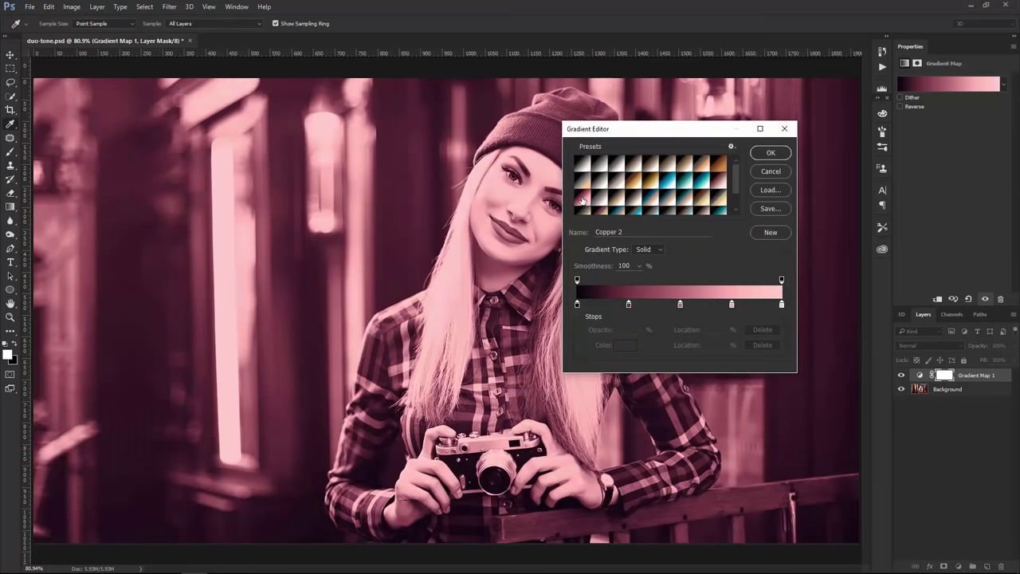
left_click(702, 185)
left_click(687, 185)
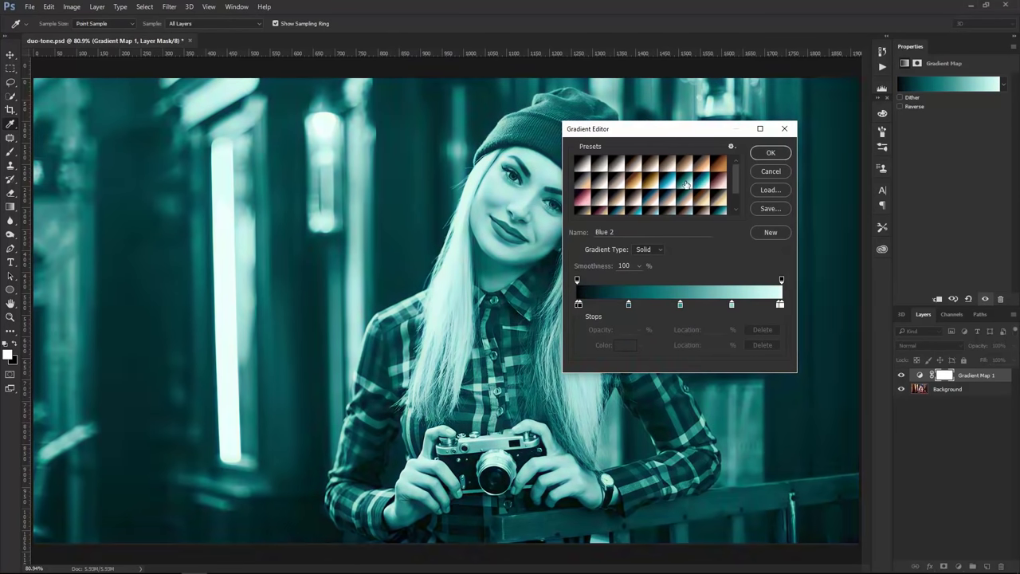
left_click(583, 166)
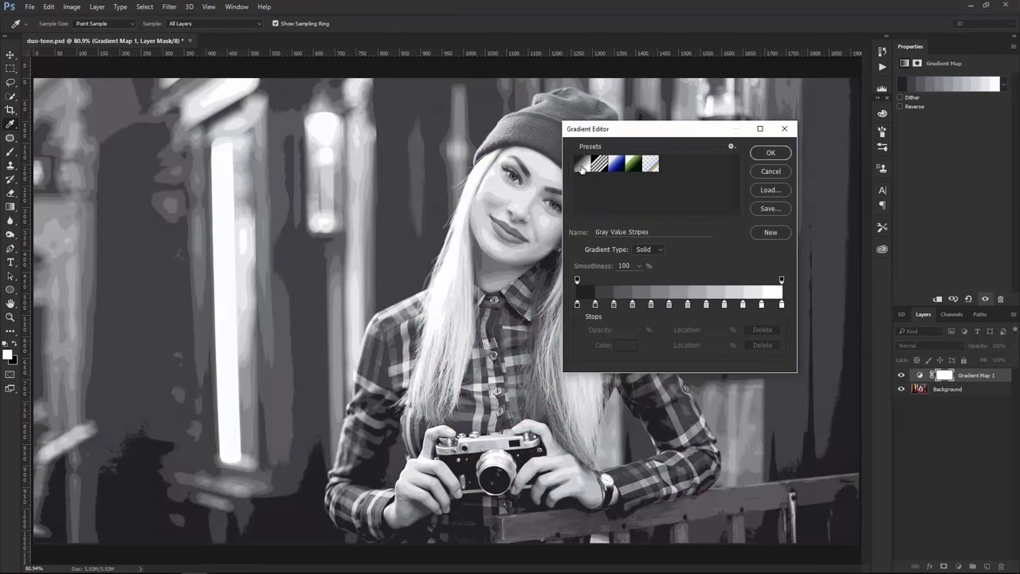
left_click(600, 164)
left_click(651, 165)
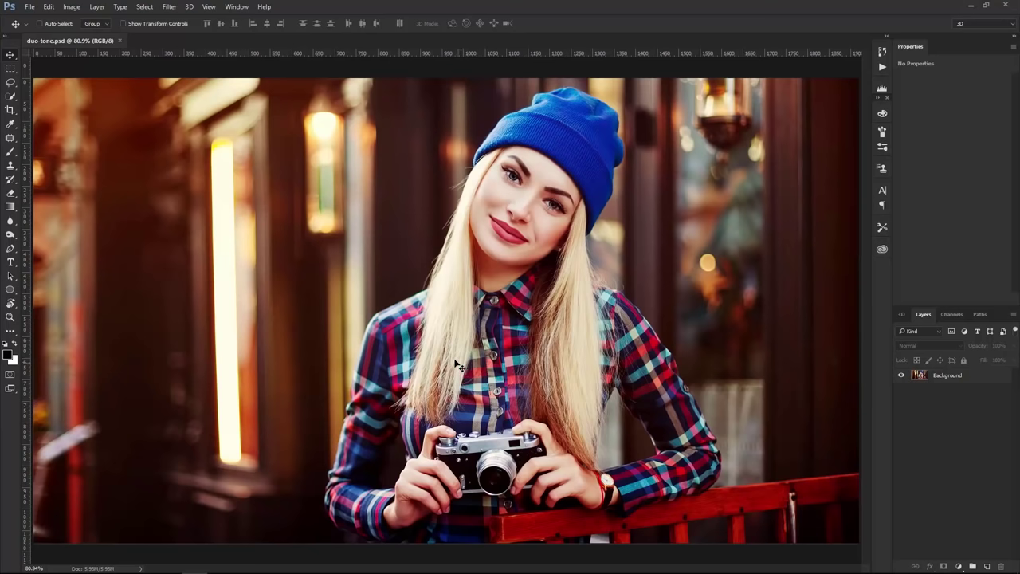
- Switch duo-tone.psd to Grayscale mode, choosing Discard for the colour information
left_click(72, 7)
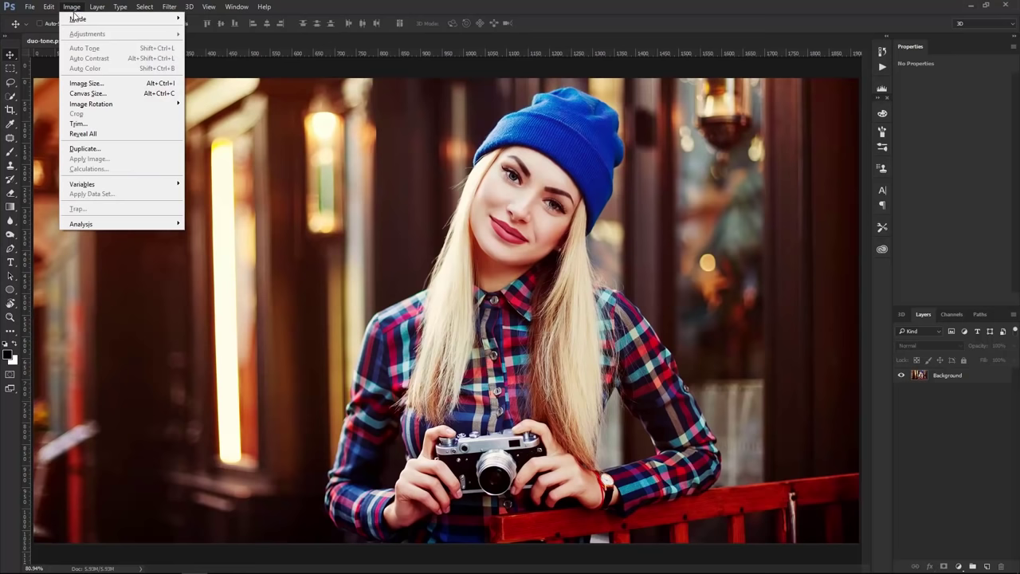
mouse_move(78, 20)
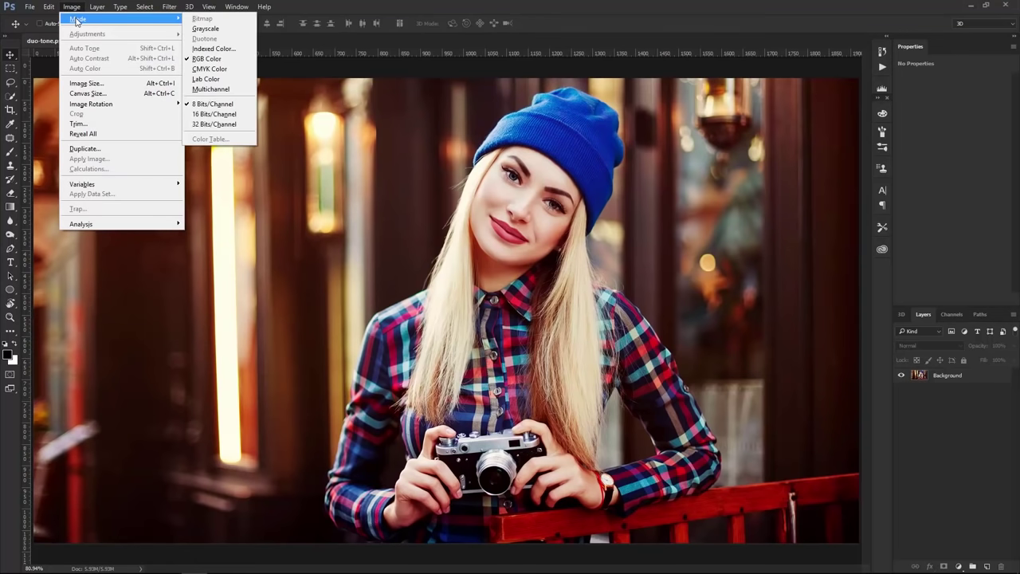
left_click(205, 30)
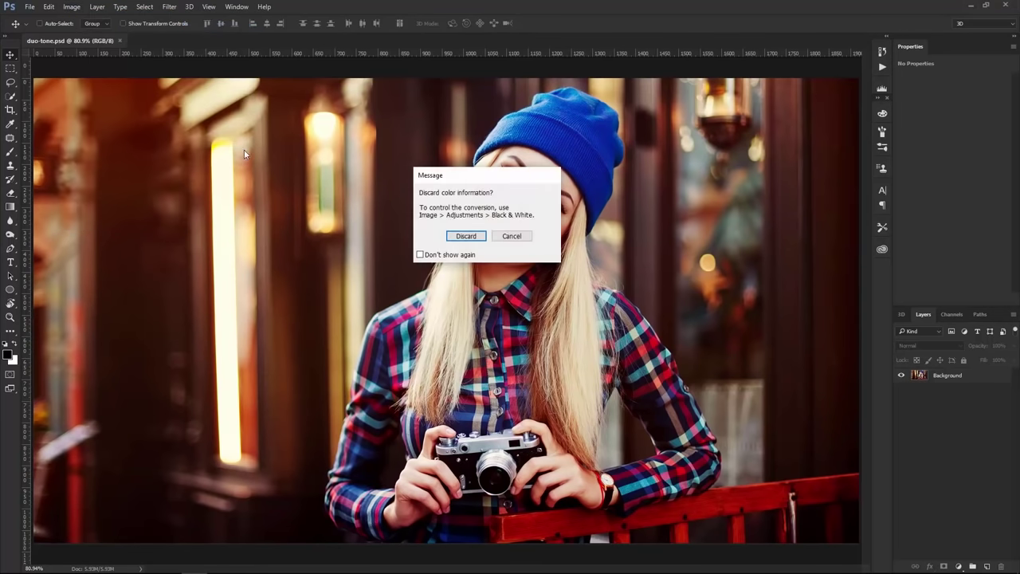
left_click(467, 237)
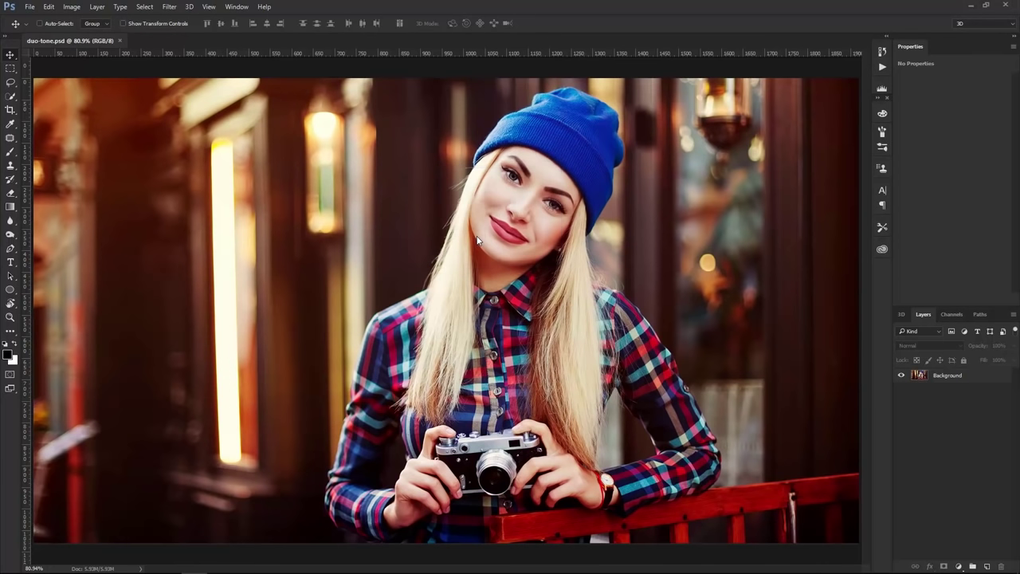
left_click(71, 7)
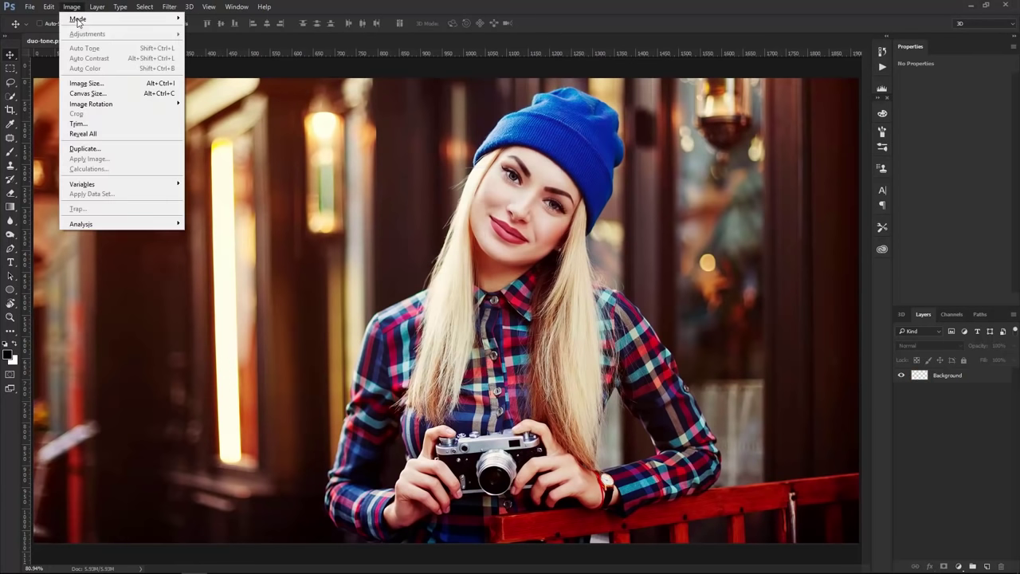
mouse_move(78, 19)
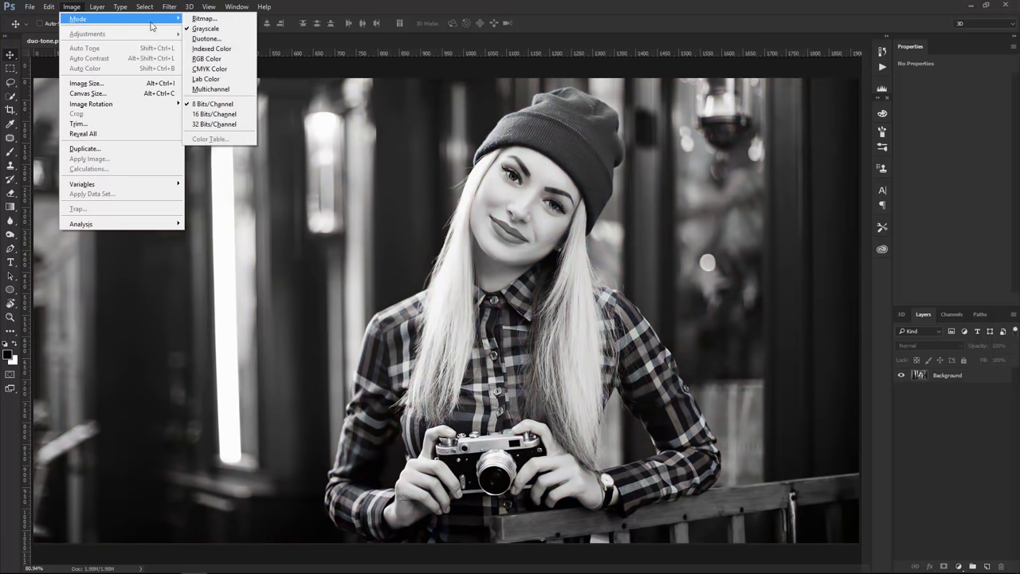
- Convert to Duotone mode and try the gray 423 bl very soft and green 3405 bl 2 presets
left_click(216, 40)
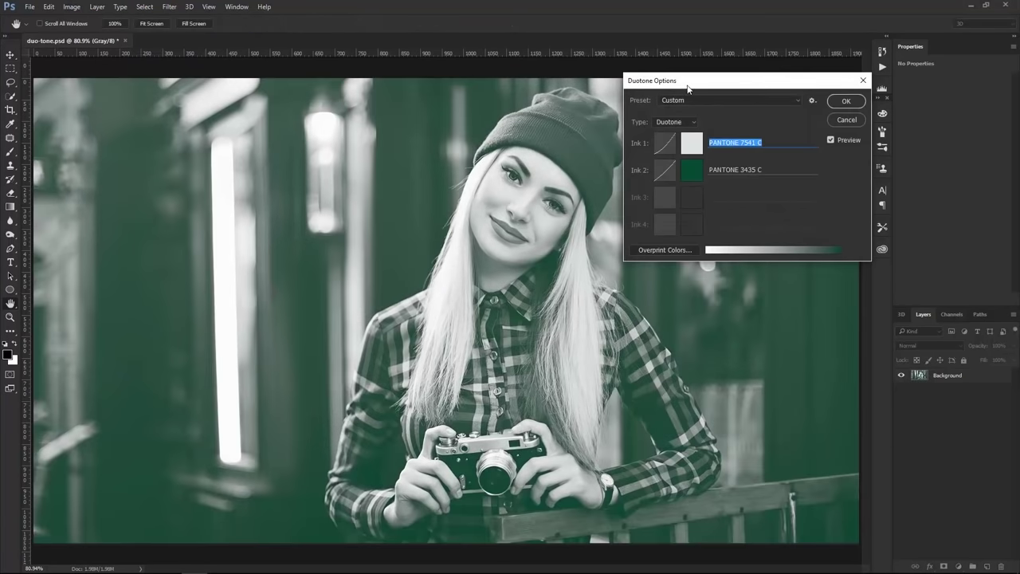
mouse_move(692, 85)
left_mouse_down()
mouse_move(683, 87)
mouse_move(690, 85)
left_mouse_up()
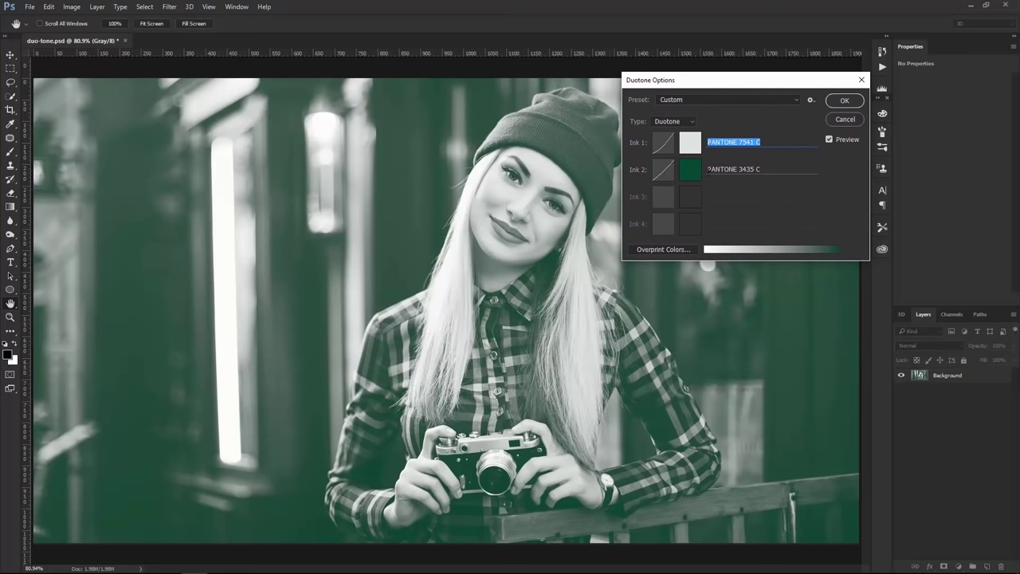
left_click(698, 98)
left_click(697, 155)
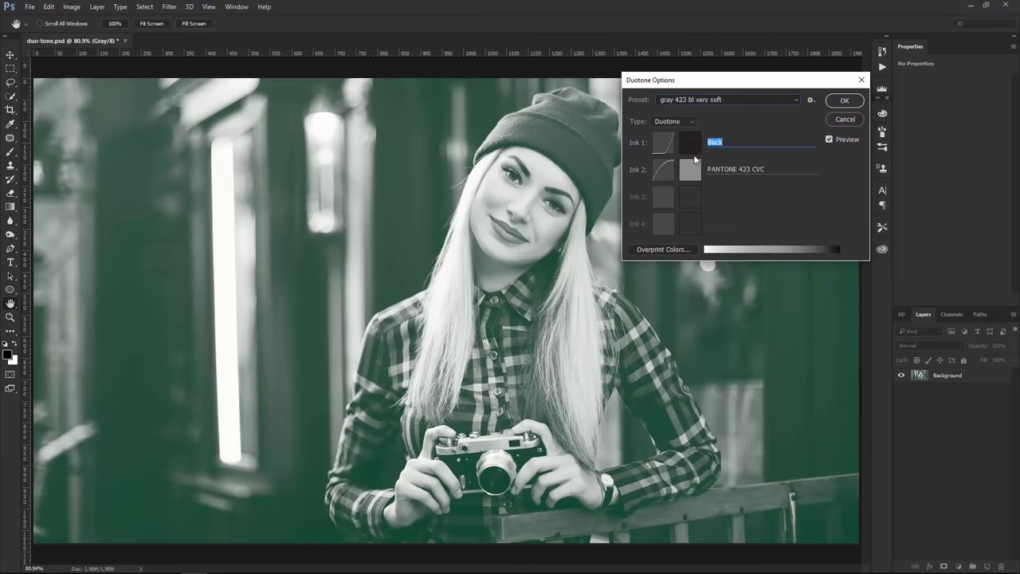
left_click(703, 98)
left_click(694, 219)
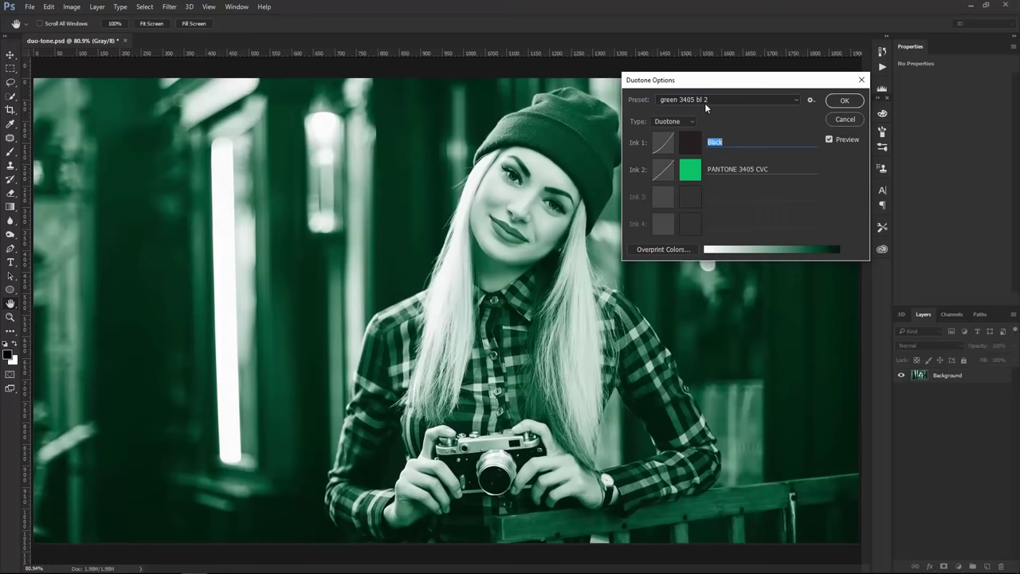
- Set the second ink to PANTONE 3115 C and apply the teal duotone
left_click(692, 174)
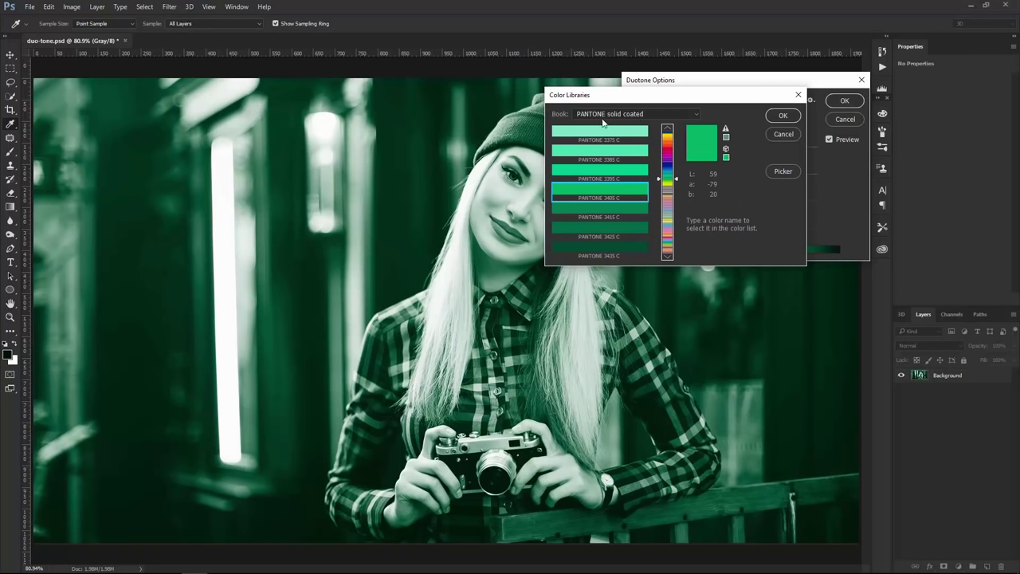
left_click_drag(675, 177, 675, 169)
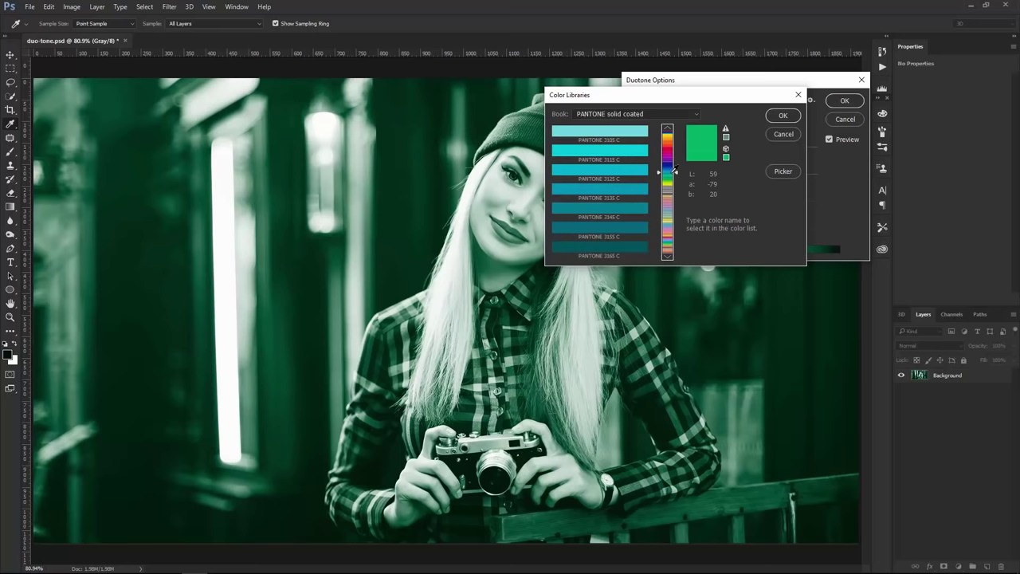
left_click(610, 250)
left_click(610, 212)
left_click(609, 151)
left_click(782, 116)
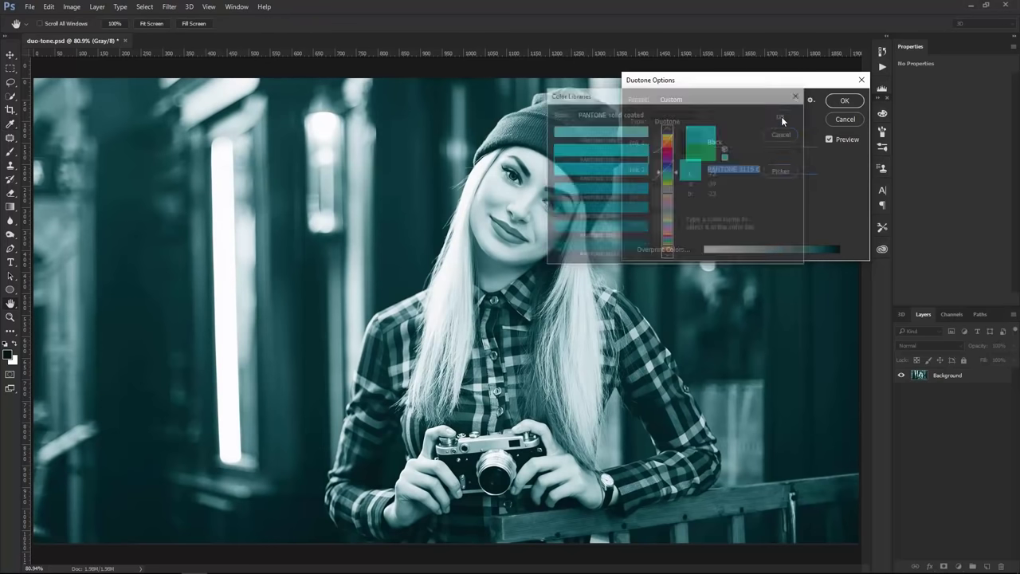
left_click(844, 101)
key("v")
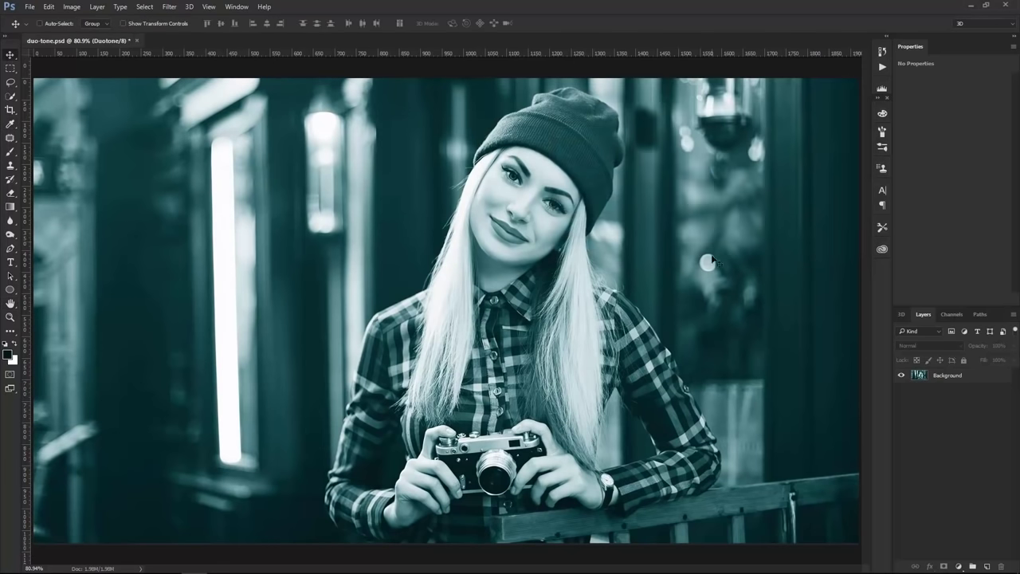
left_click(951, 315)
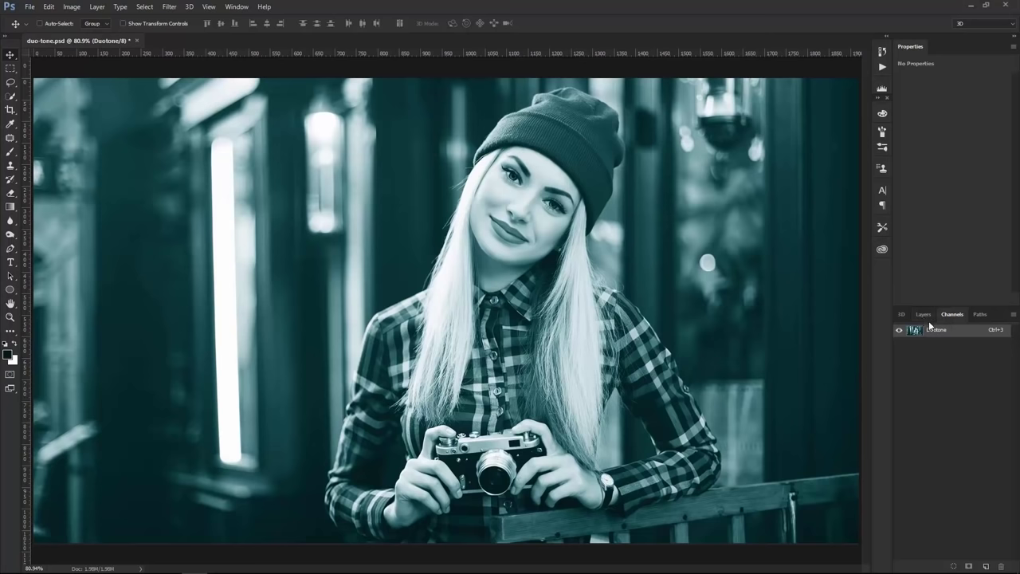
left_click(922, 315)
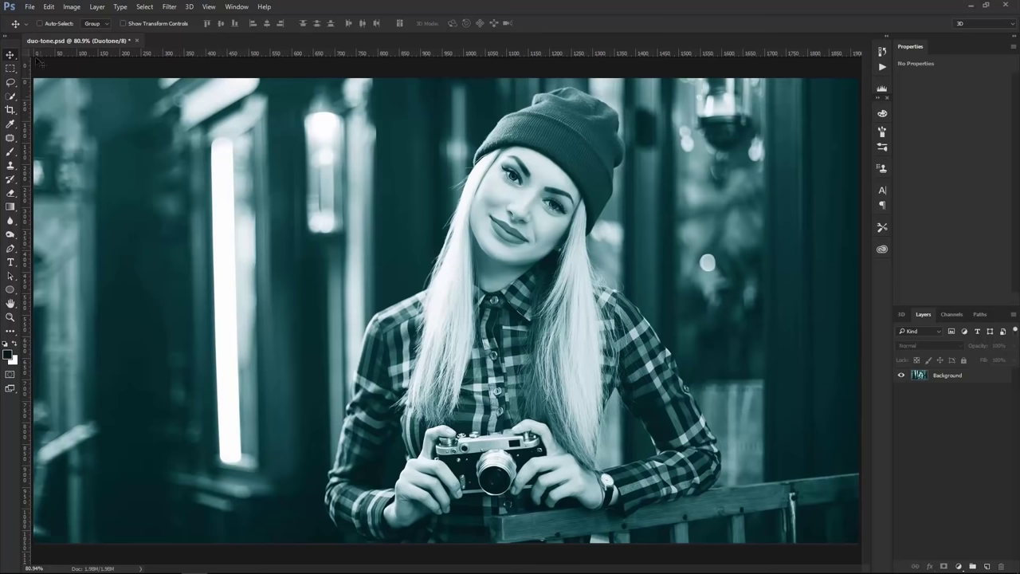
- Revert duo-tone.psd to its saved colour version and add a Gradient Map adjustment layer
left_click(32, 8)
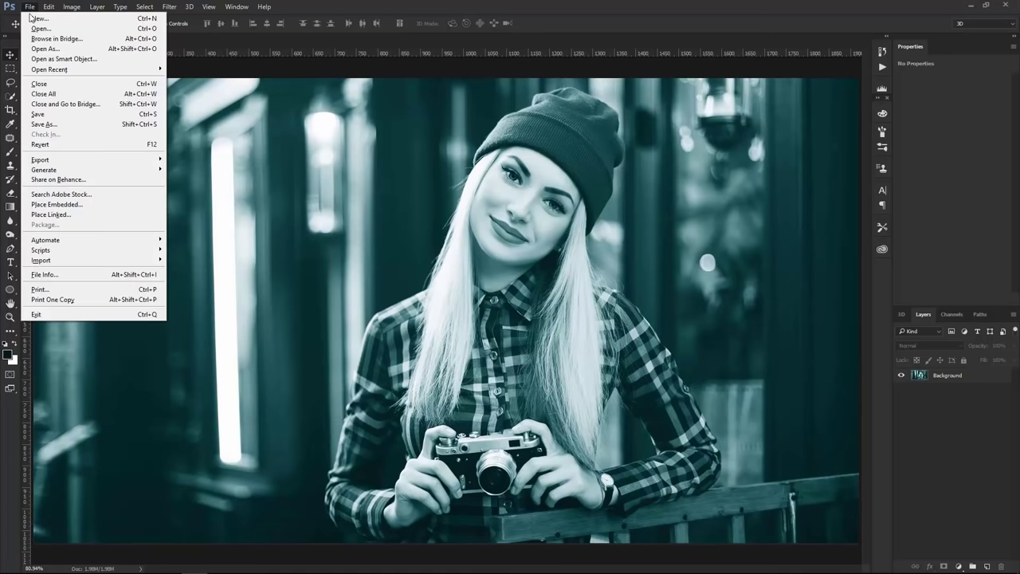
left_click(51, 147)
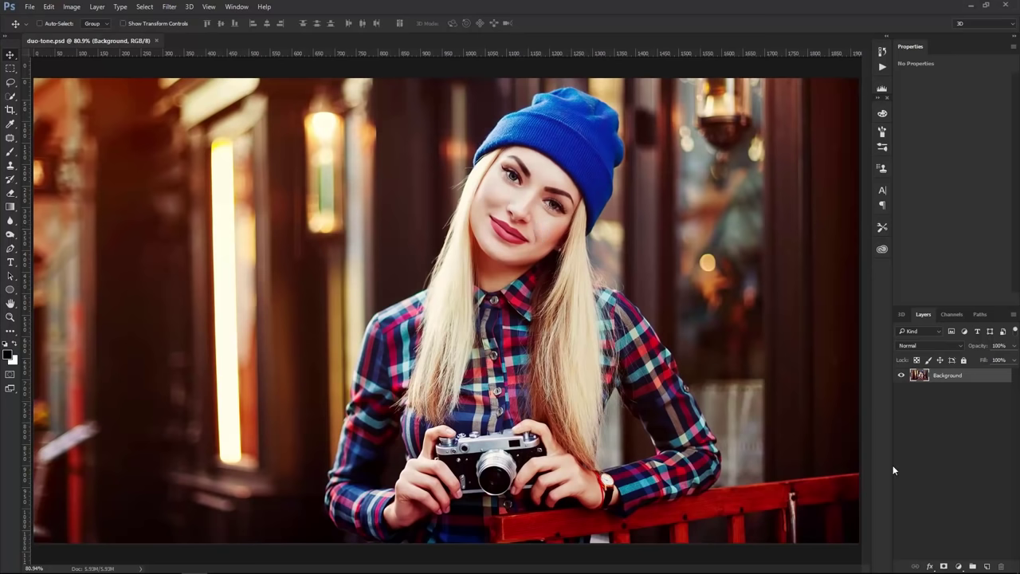
left_click(958, 566)
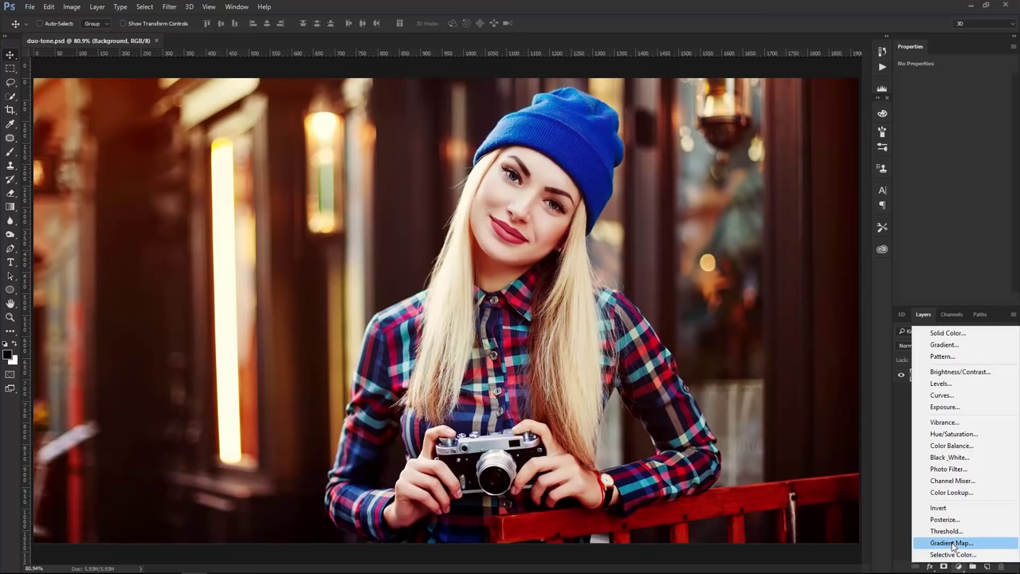
left_click(954, 545)
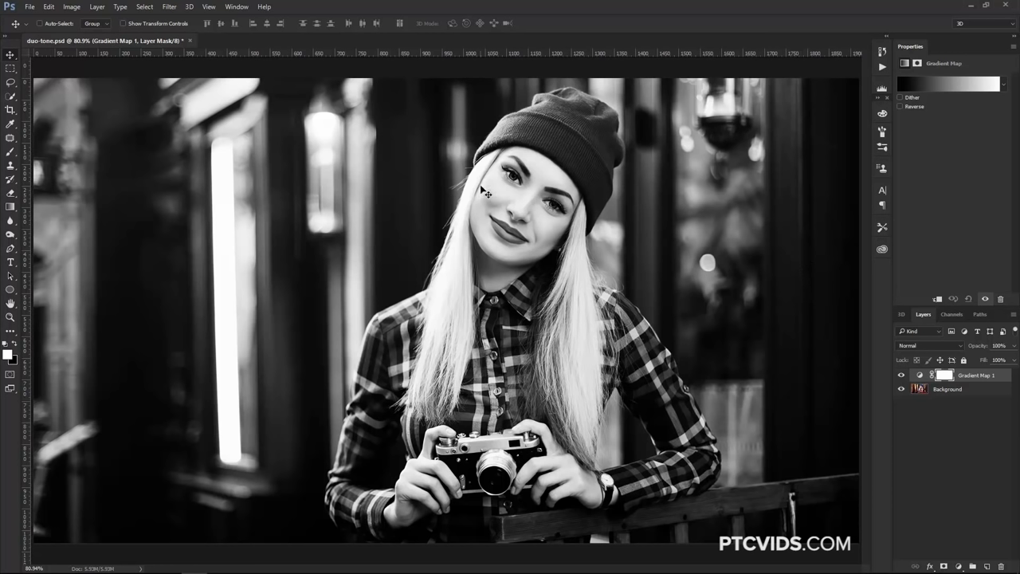
- Apply the Red, Green gradient preset and open the Gradient Editor, moved toward the centre
left_click(1002, 88)
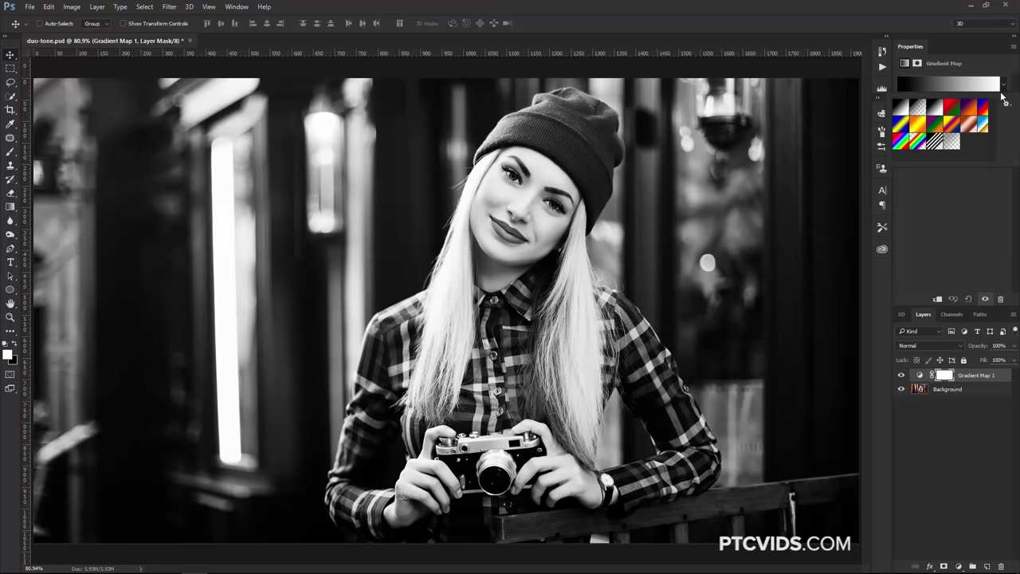
left_click(951, 110)
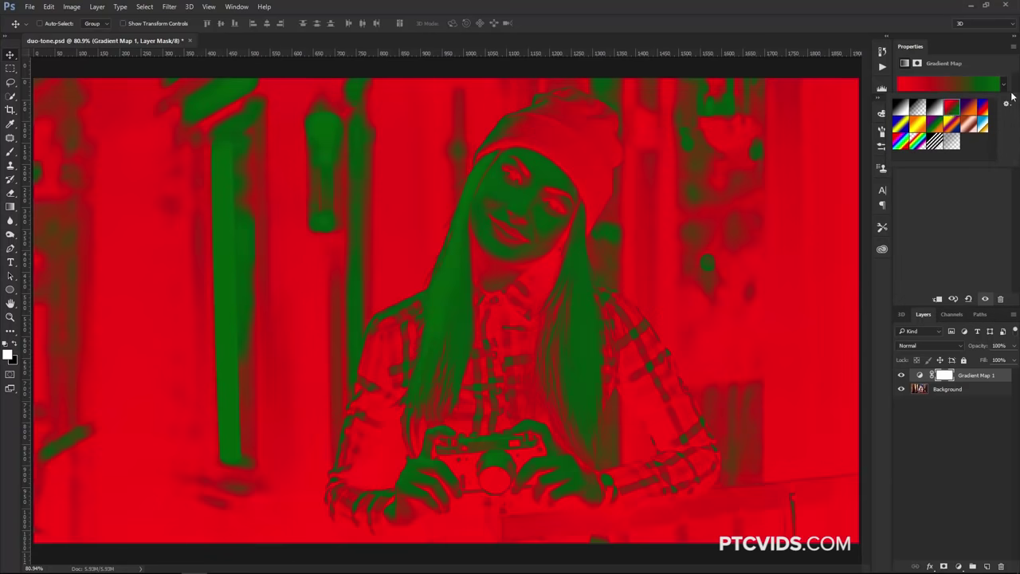
left_click(1012, 96)
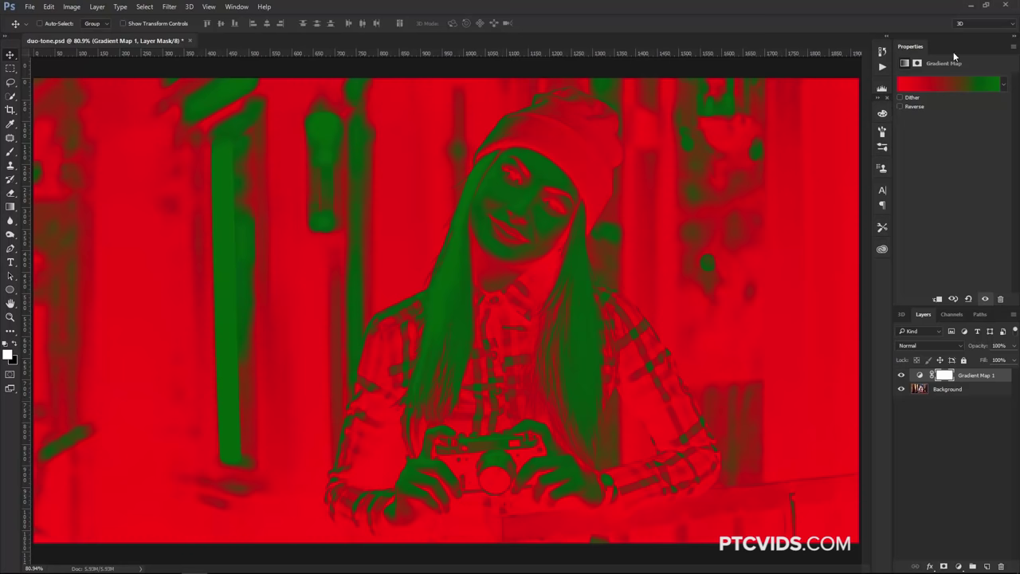
left_click(940, 85)
left_click_drag(834, 224, 631, 134)
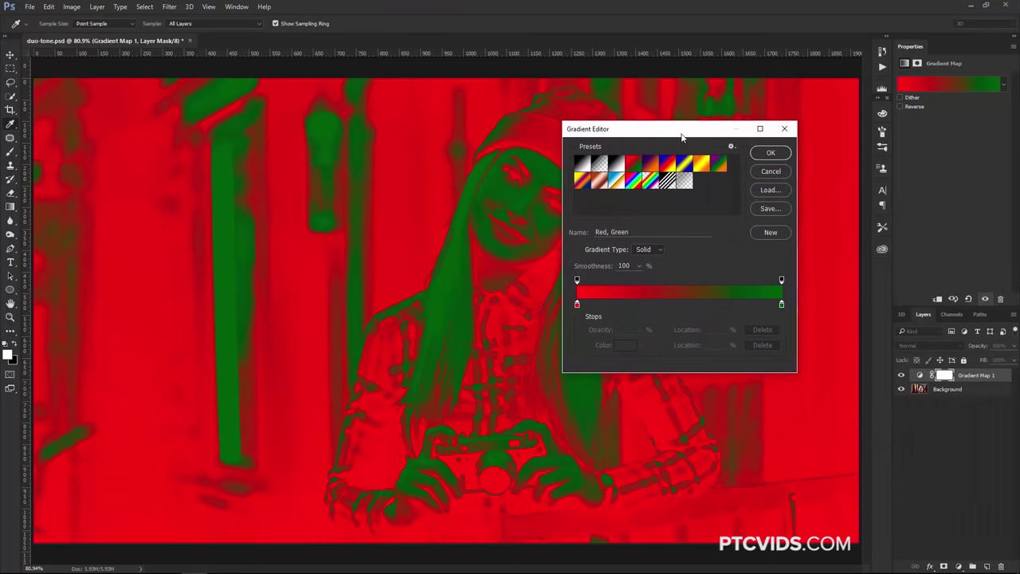
- Load the Photographic Toning set and try Sepia Highlights 2, Copper 2, Blue 2 and Sepia 5
left_click(732, 146)
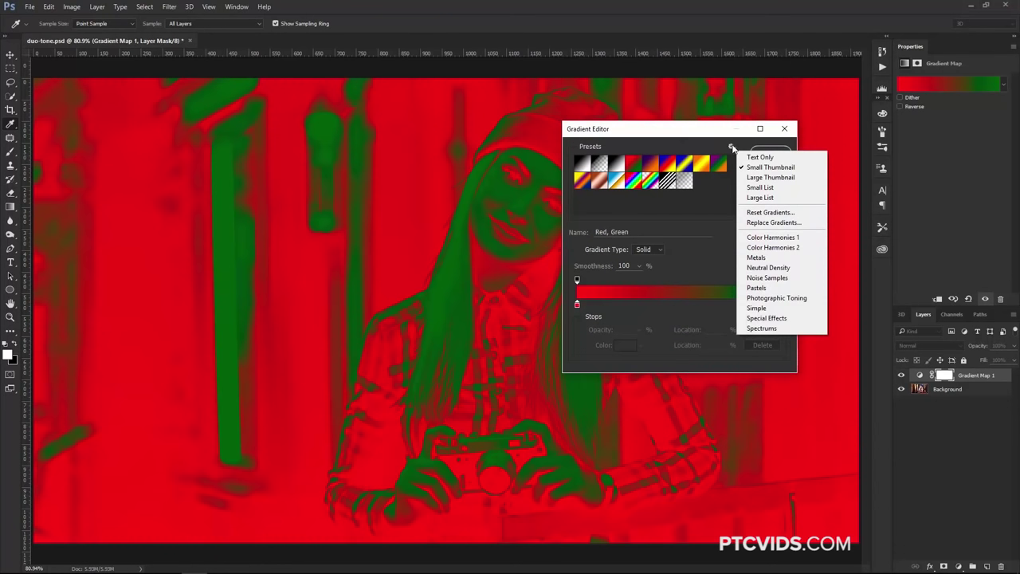
left_click(755, 299)
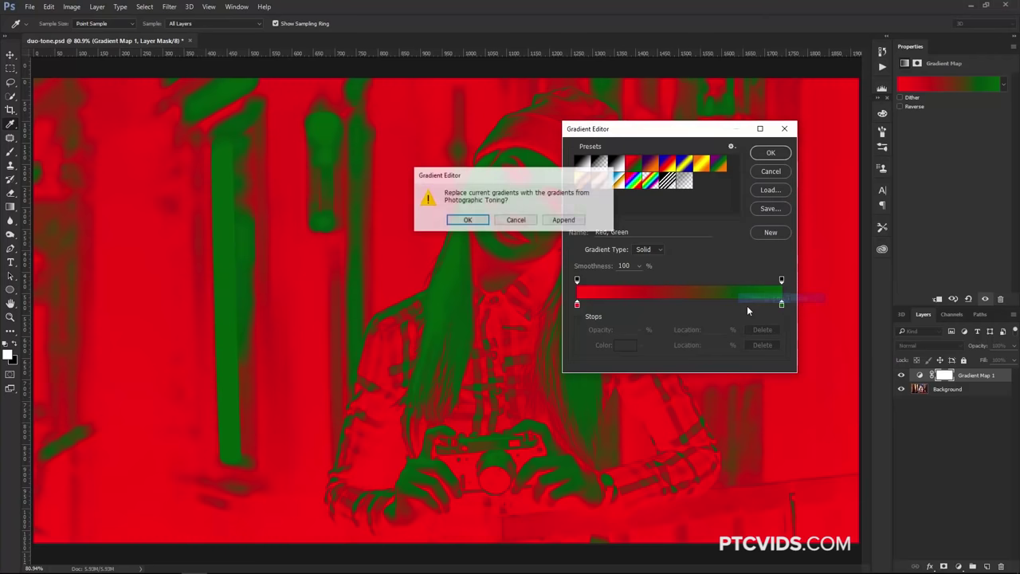
left_click(469, 220)
left_click(596, 186)
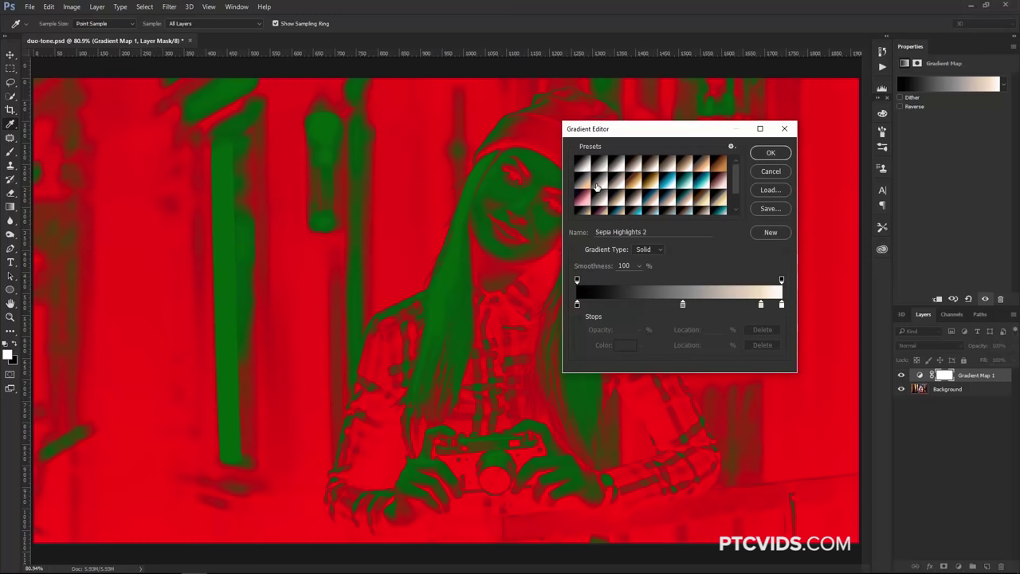
left_click(582, 200)
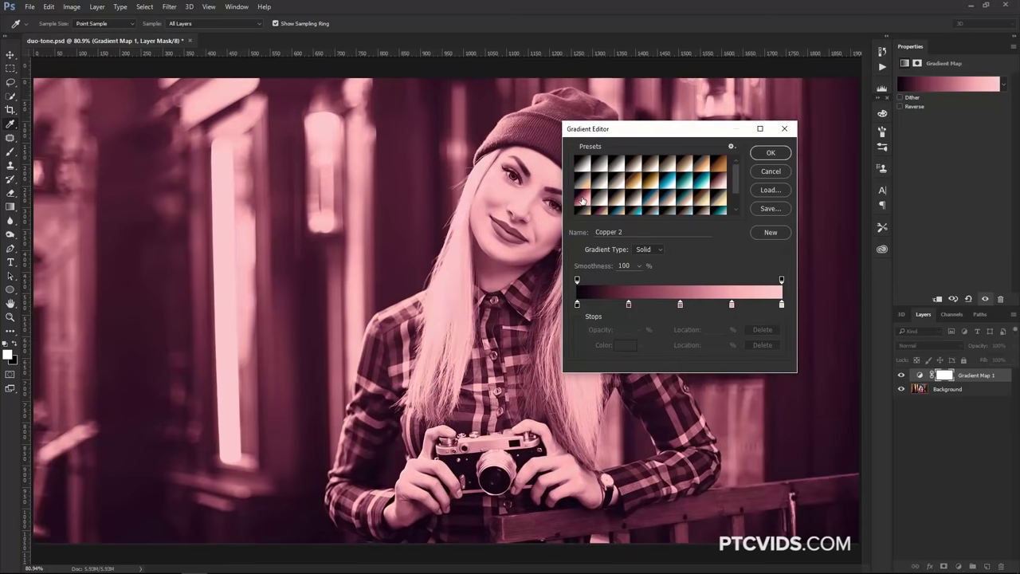
left_click(669, 184)
left_click(687, 184)
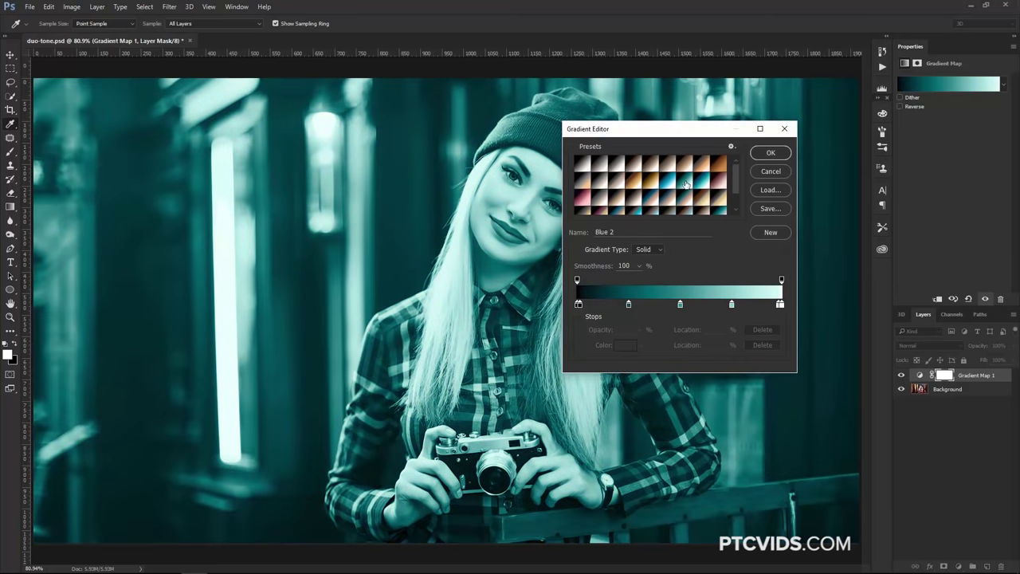
left_click(705, 169)
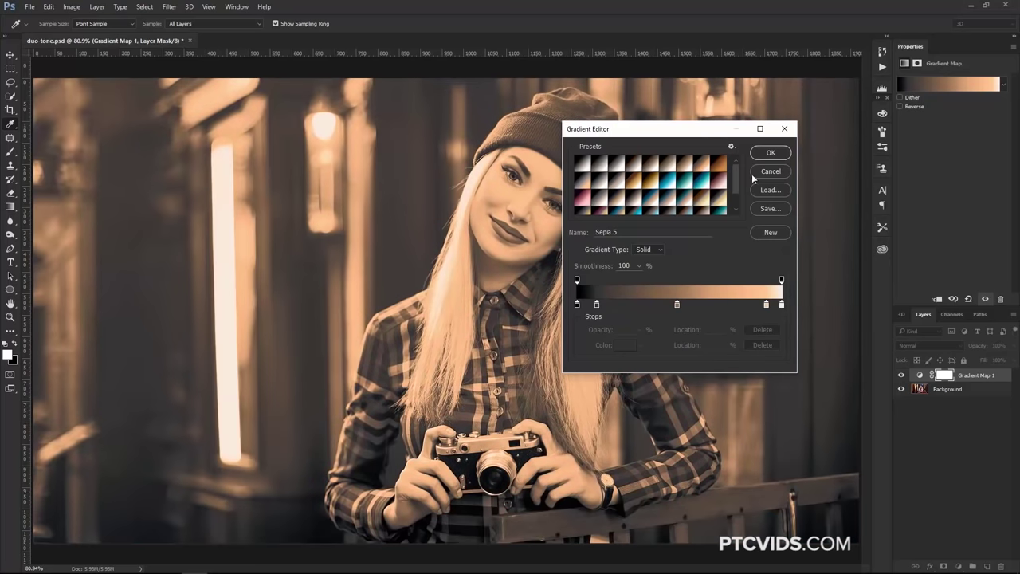
- Load the Special Effects set and try the Gray Value Stripes and Soft Stripes gradients
left_click(731, 147)
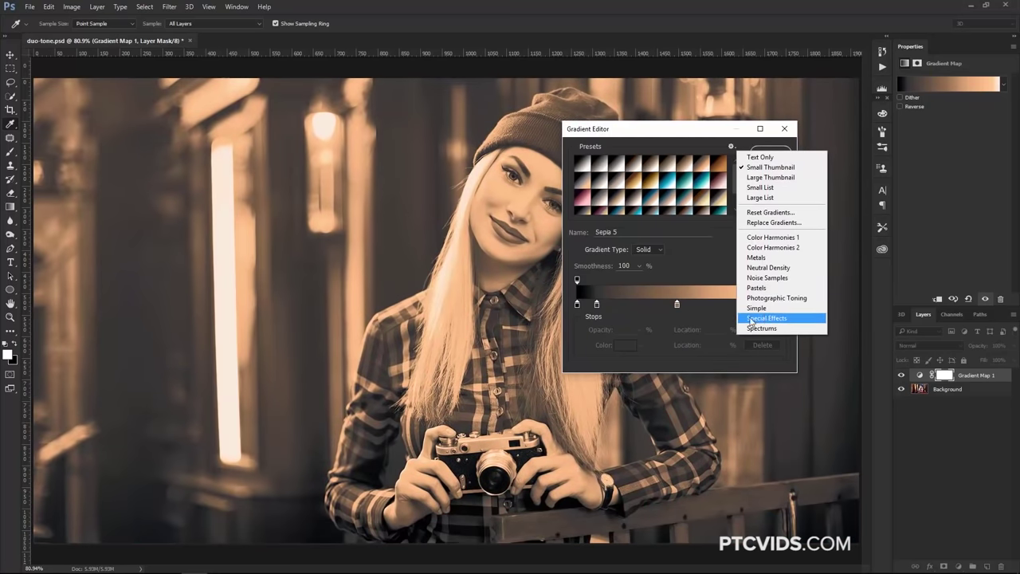
left_click(768, 319)
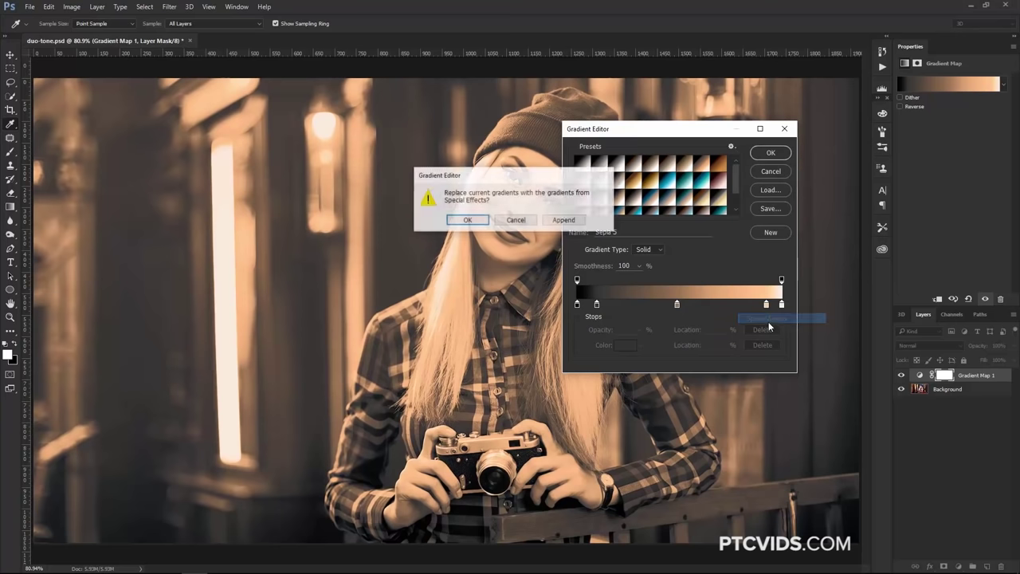
left_click(471, 220)
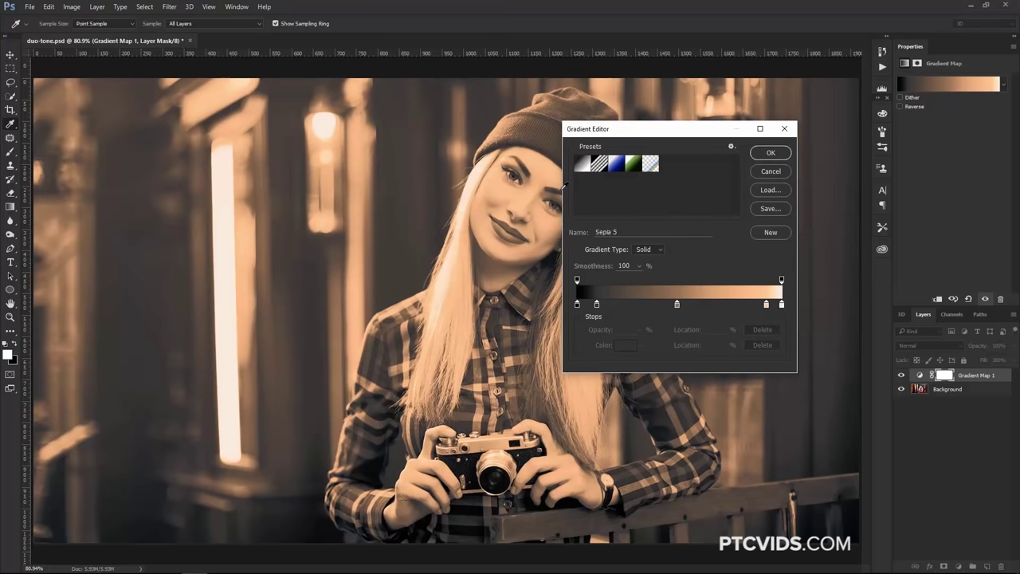
left_click(582, 163)
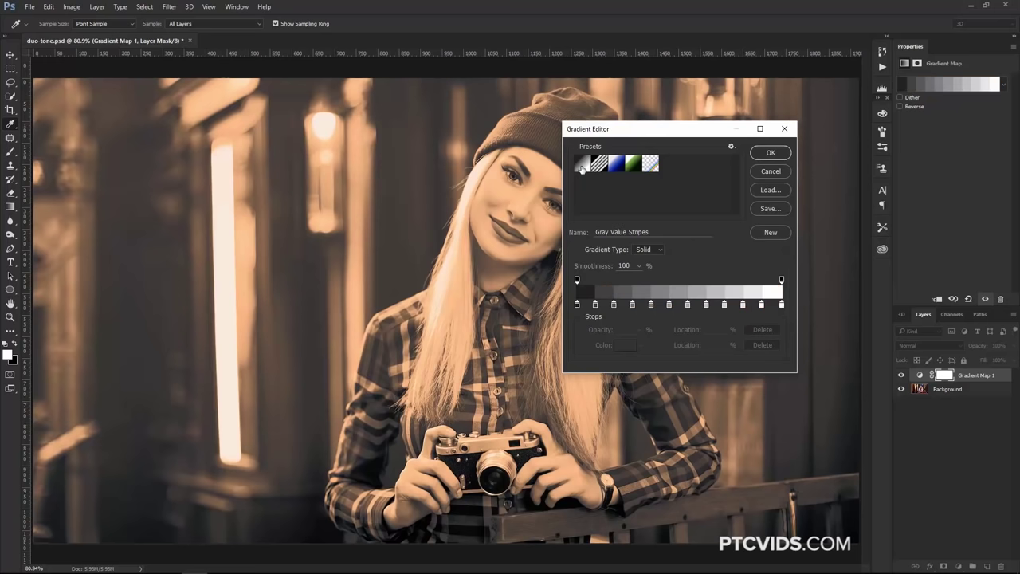
left_click(600, 164)
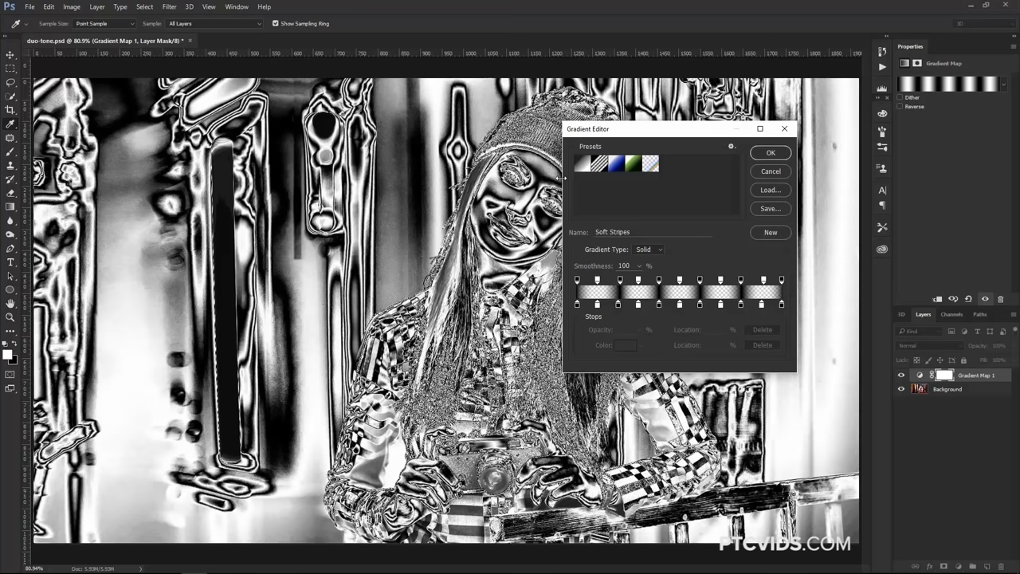
- Reset to the default gradients, apply Violet, Orange and accept the editor
left_click(731, 146)
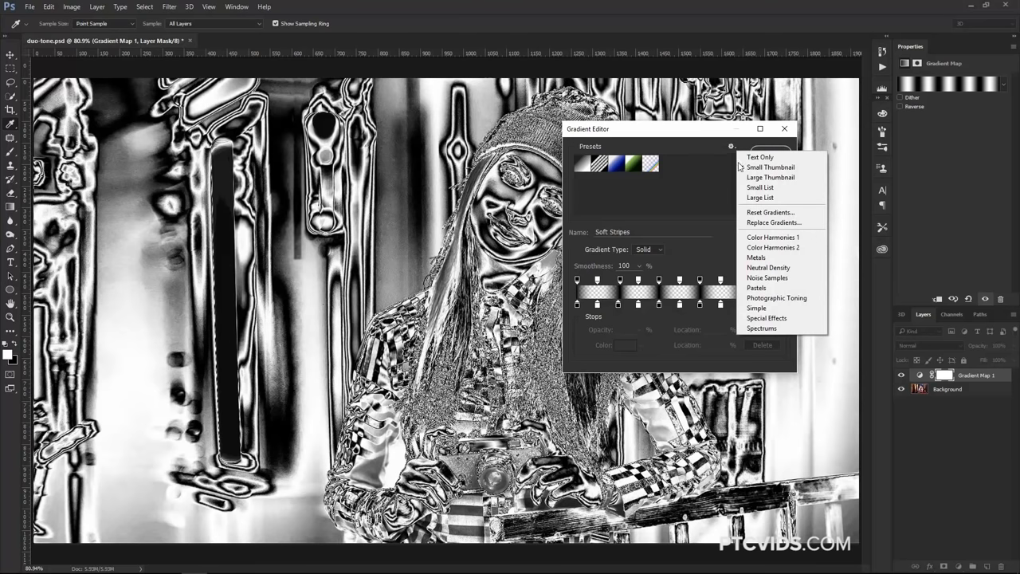
left_click(759, 214)
left_click(476, 227)
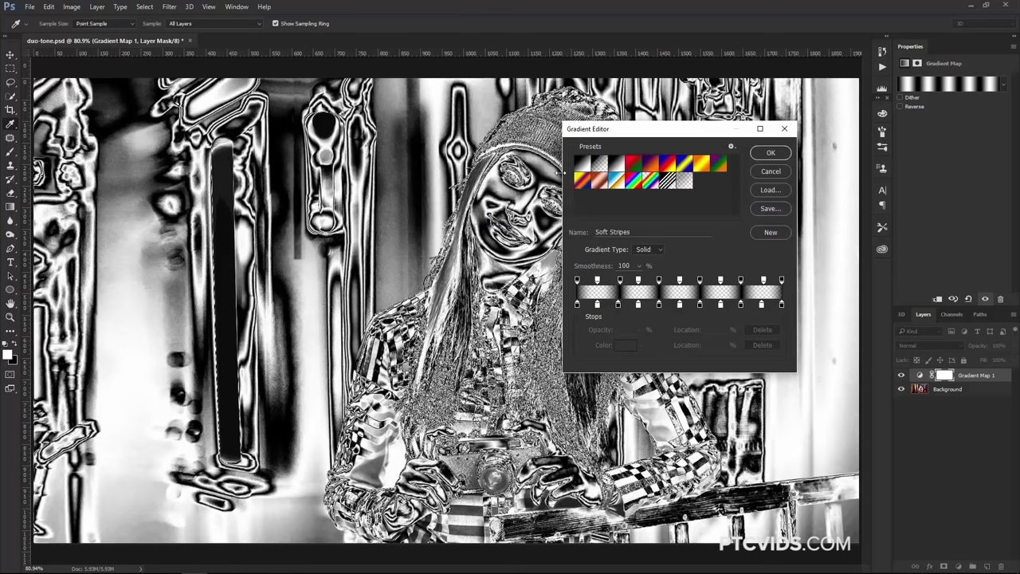
left_click(651, 163)
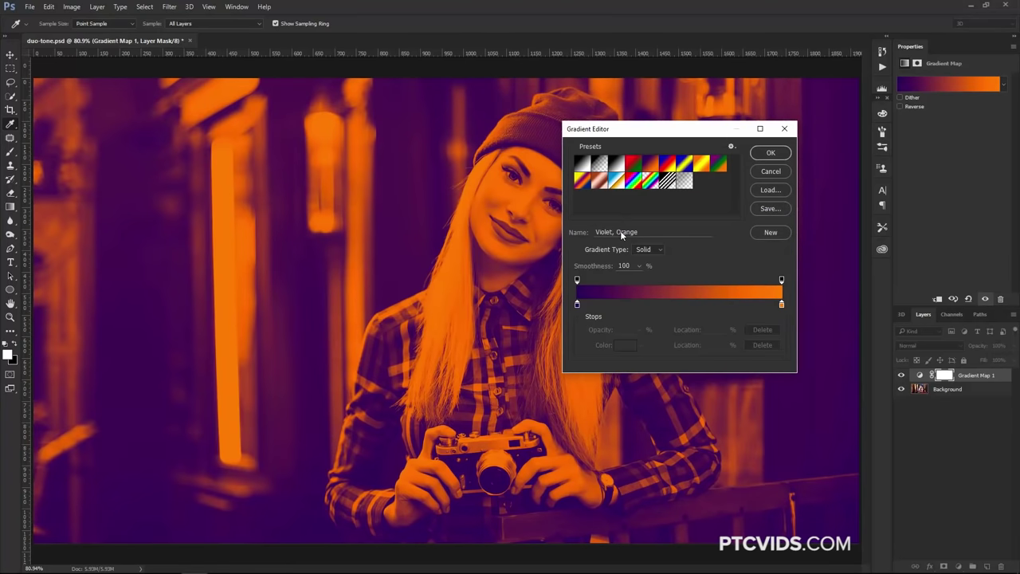
left_click(770, 155)
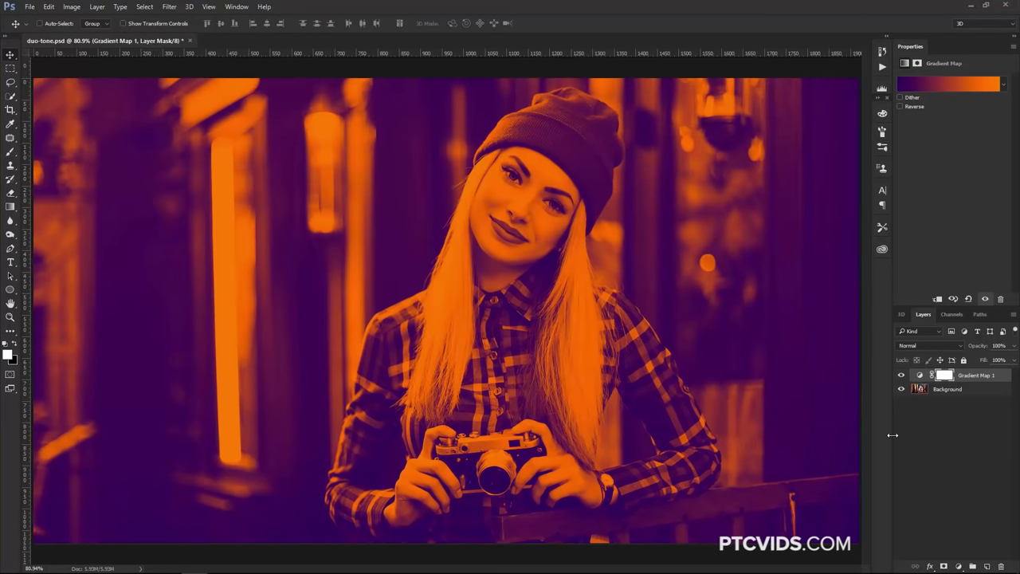
- Try Luminosity and Color blend modes on the Gradient Map, toggling it to compare
left_click(919, 344)
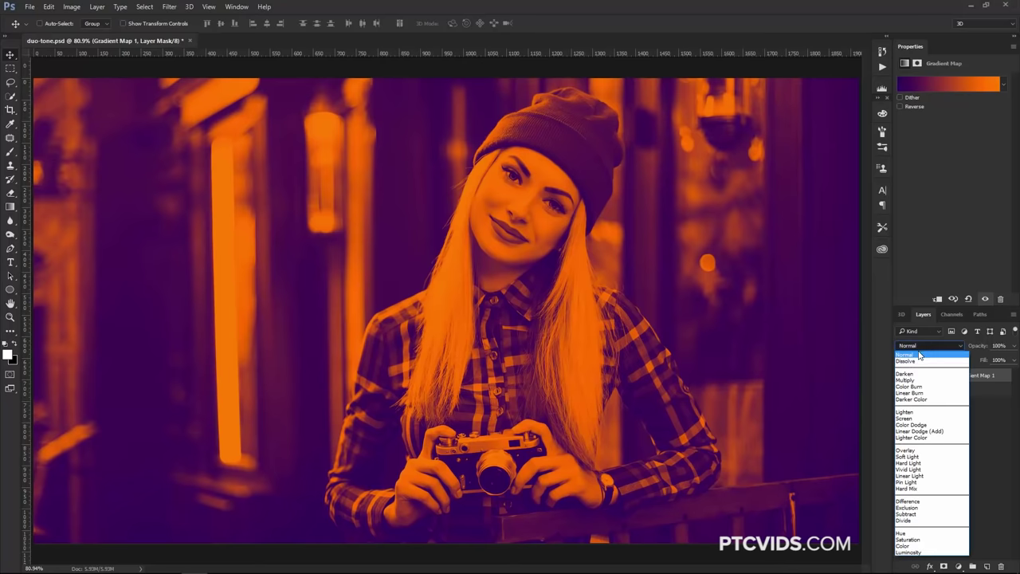
left_click(917, 551)
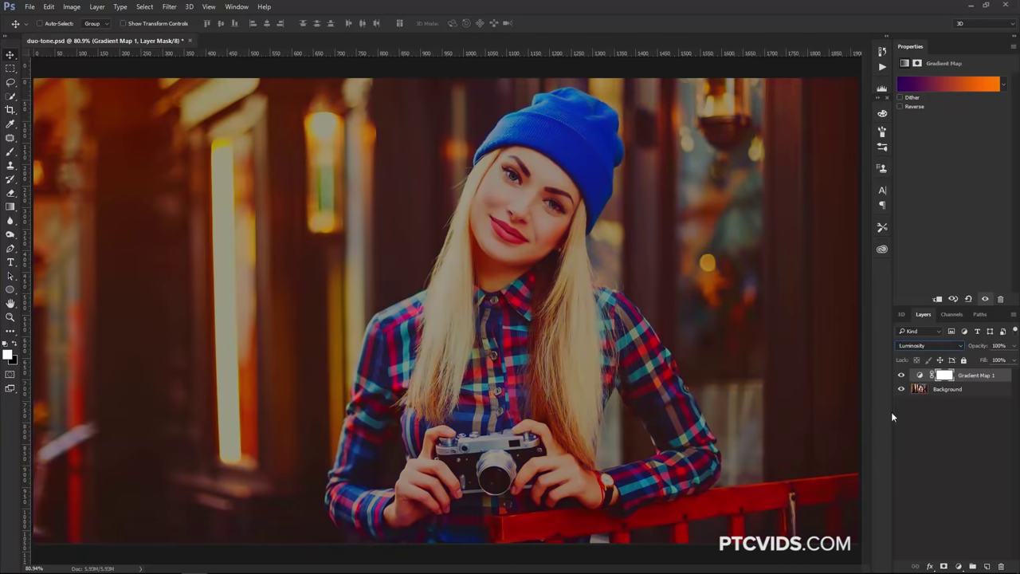
left_click(985, 299)
left_click(985, 299)
left_click(914, 344)
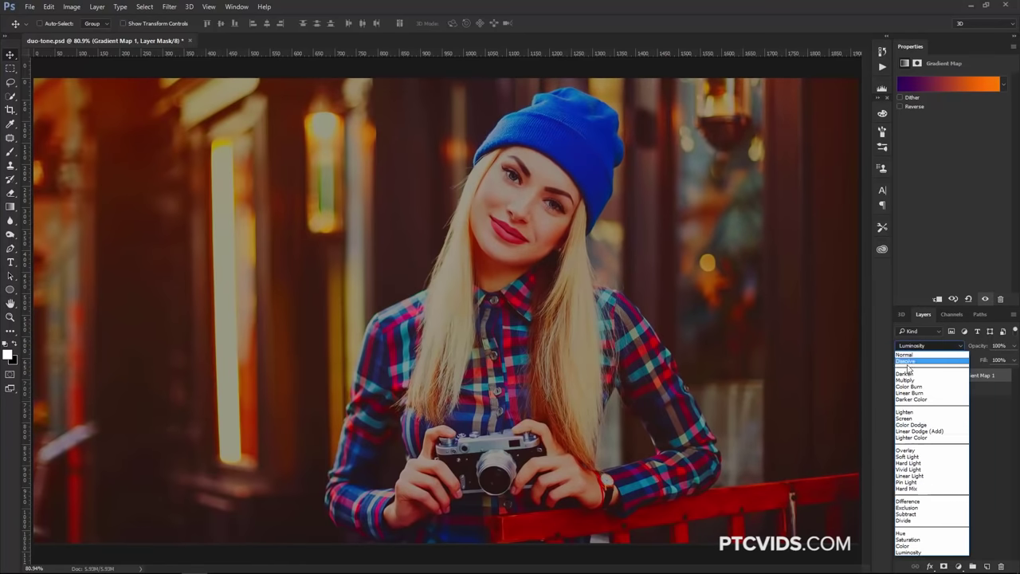
left_click(903, 546)
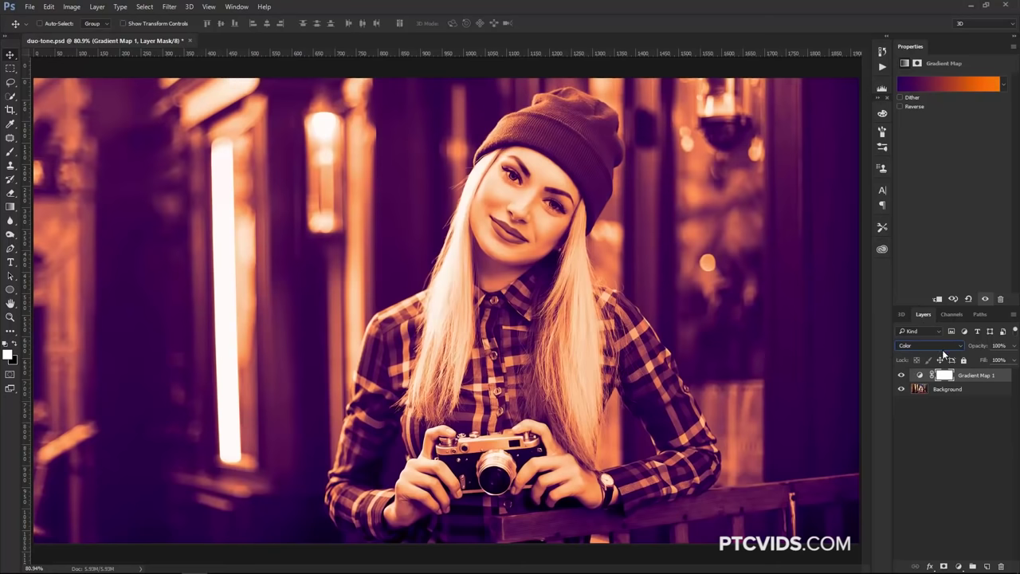
left_click(985, 299)
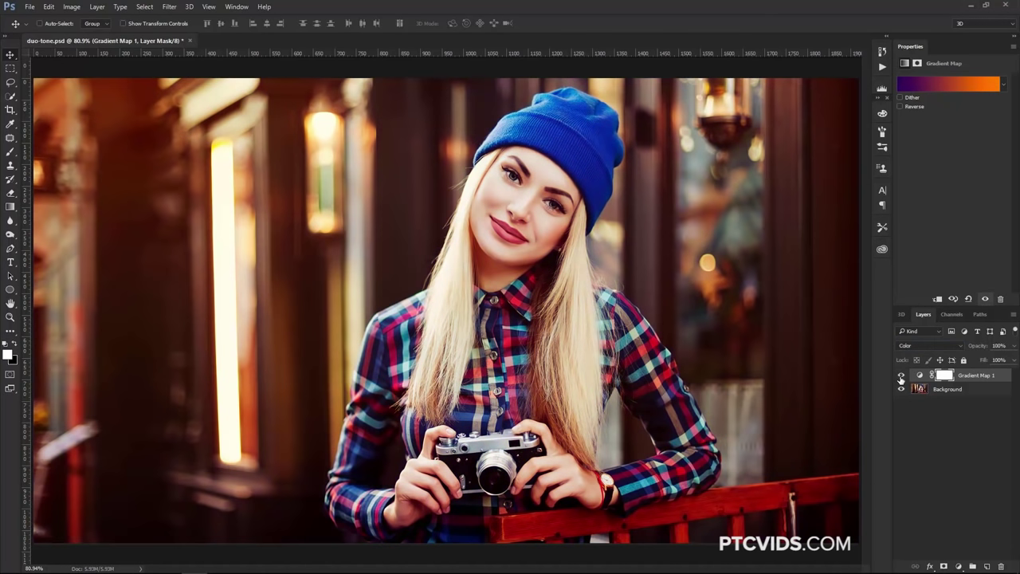
- Try Soft Light and Overlay, settling on Soft Light at 51% opacity
left_click(917, 344)
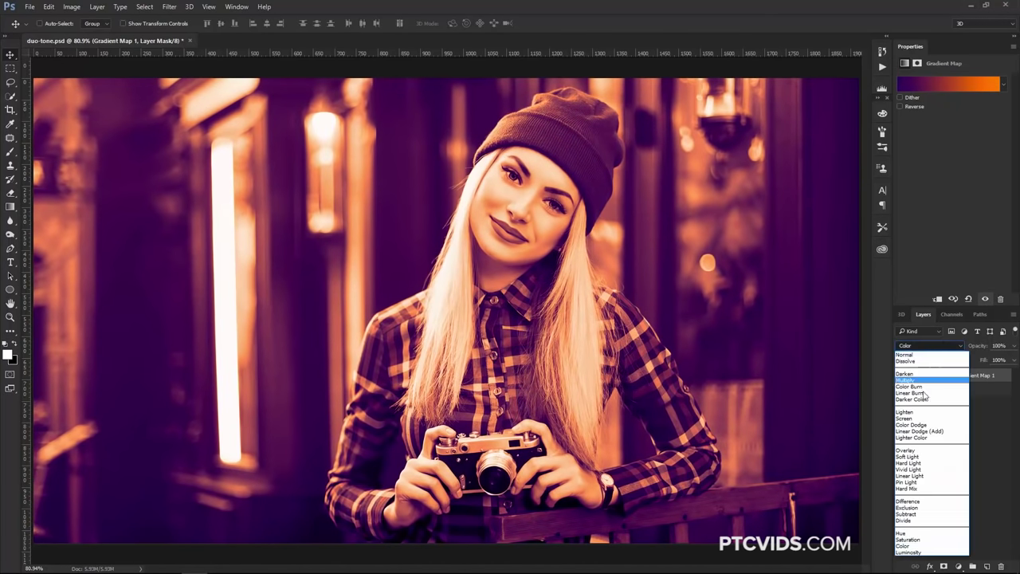
left_click(918, 457)
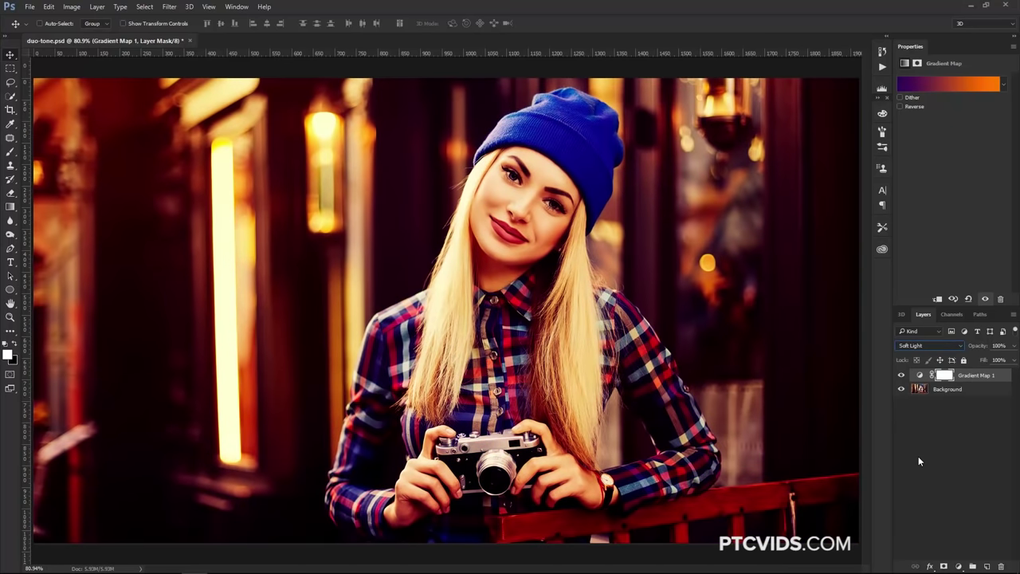
left_click(917, 344)
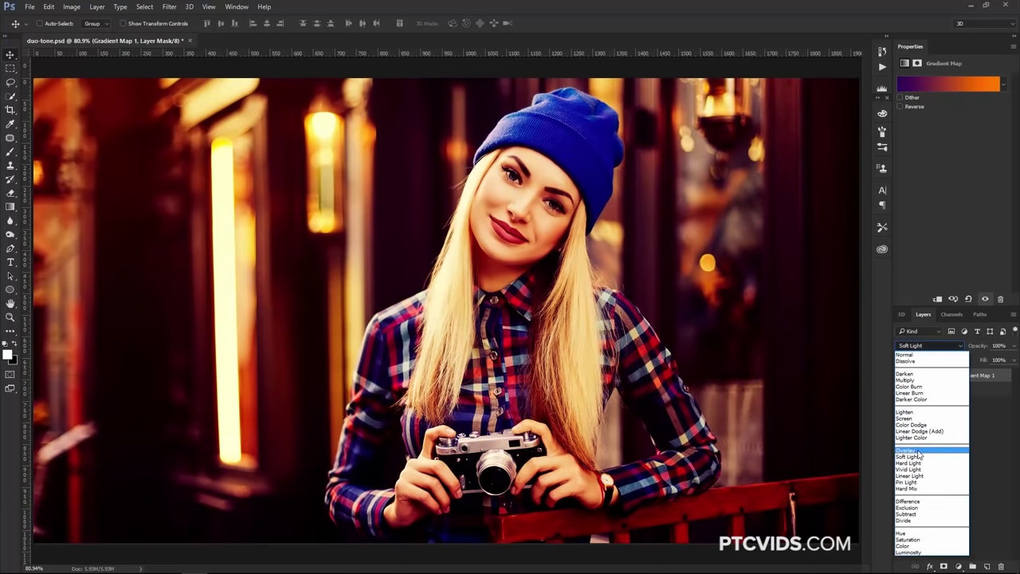
left_click(918, 449)
left_click(931, 345)
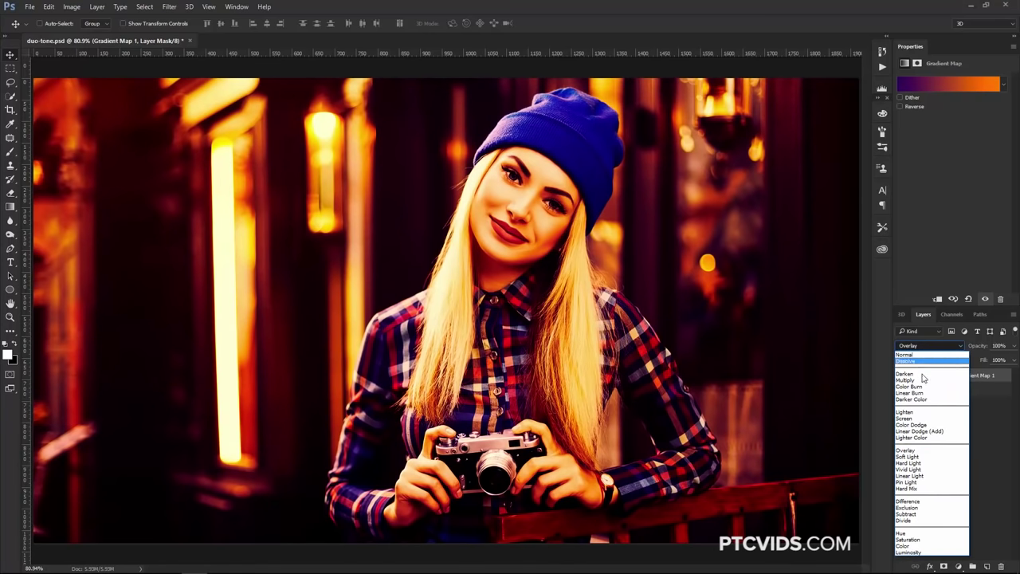
left_click(917, 457)
key("5")
key("1")
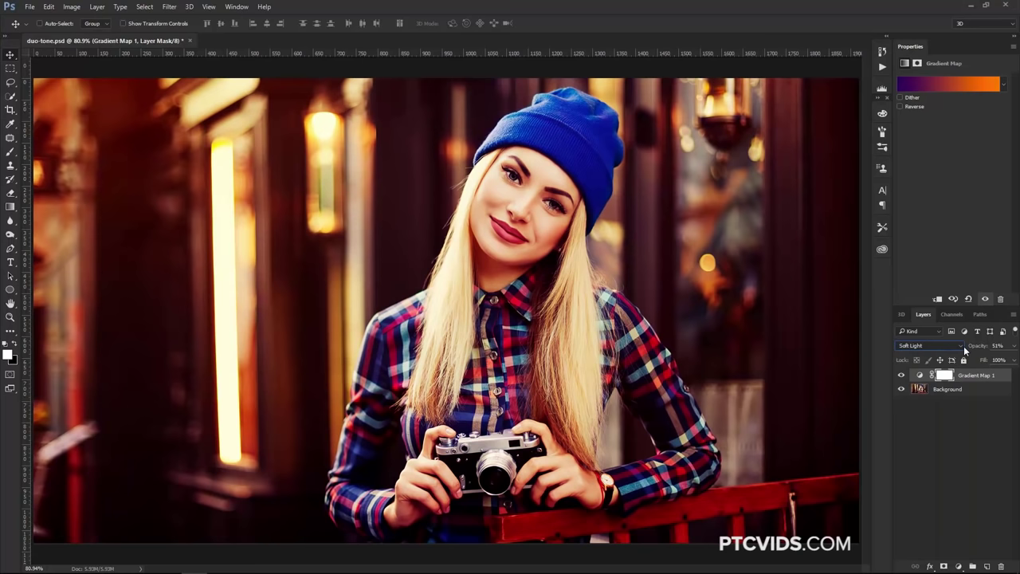
- Raise the Gradient Map opacity to 100% and set its blend mode to Normal
key("9")
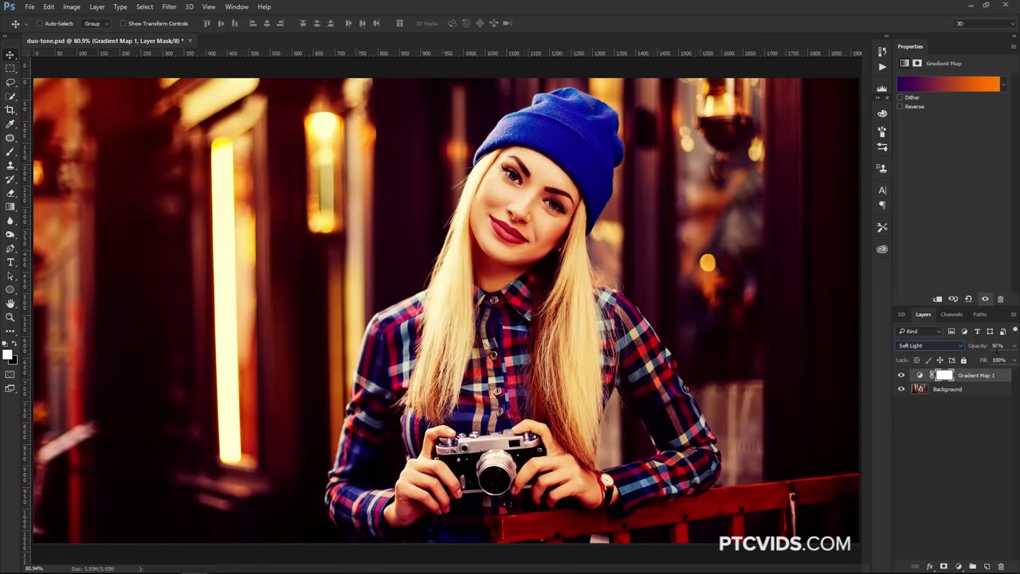
key("9")
key("8")
key("0")
left_click(930, 345)
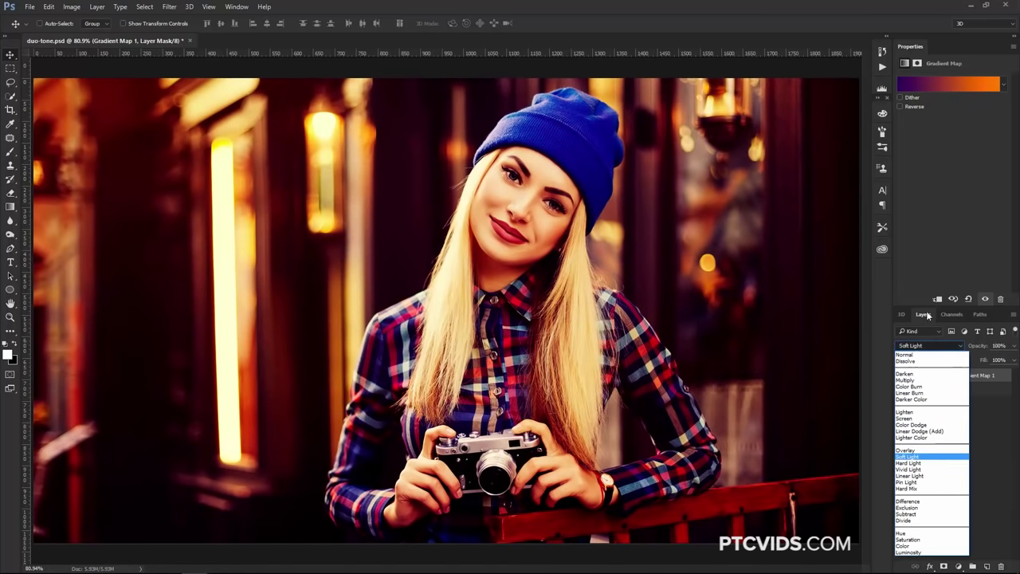
left_click(915, 351)
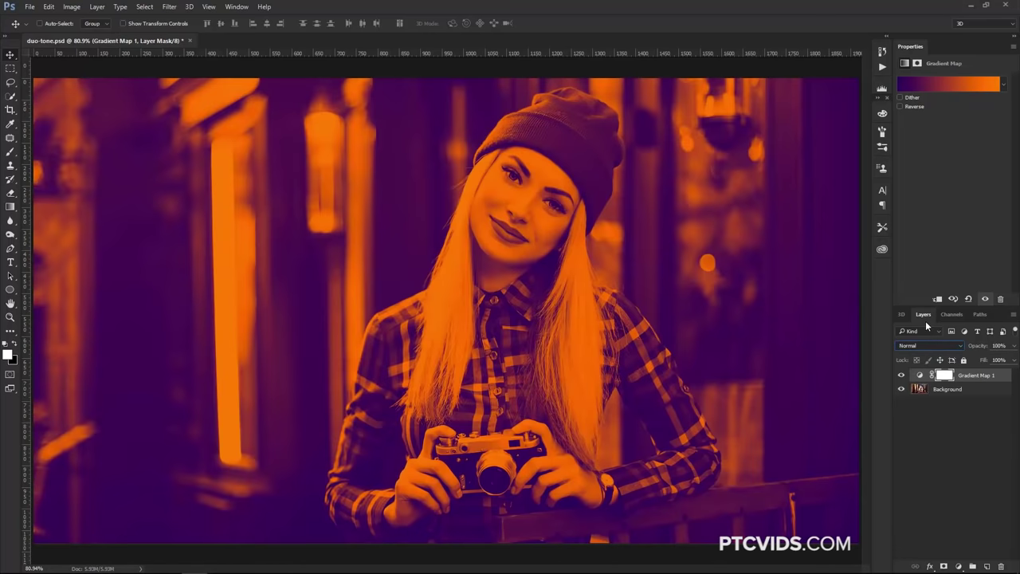
- Toggle Gradient Map 1 off and on to compare, leaving it hidden with Background selected
left_click(901, 374)
left_click(948, 389)
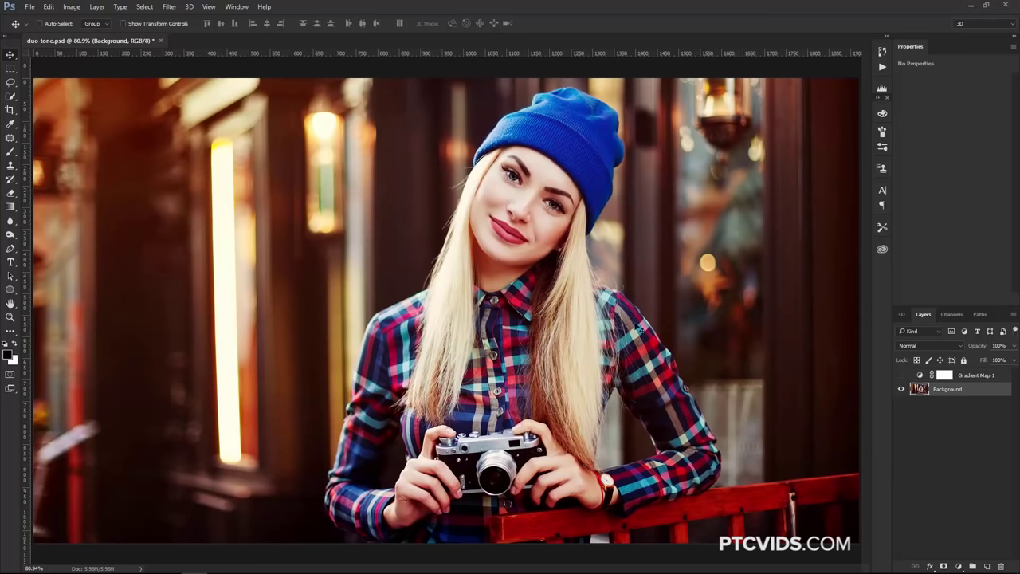
left_click(901, 374)
left_click(920, 375)
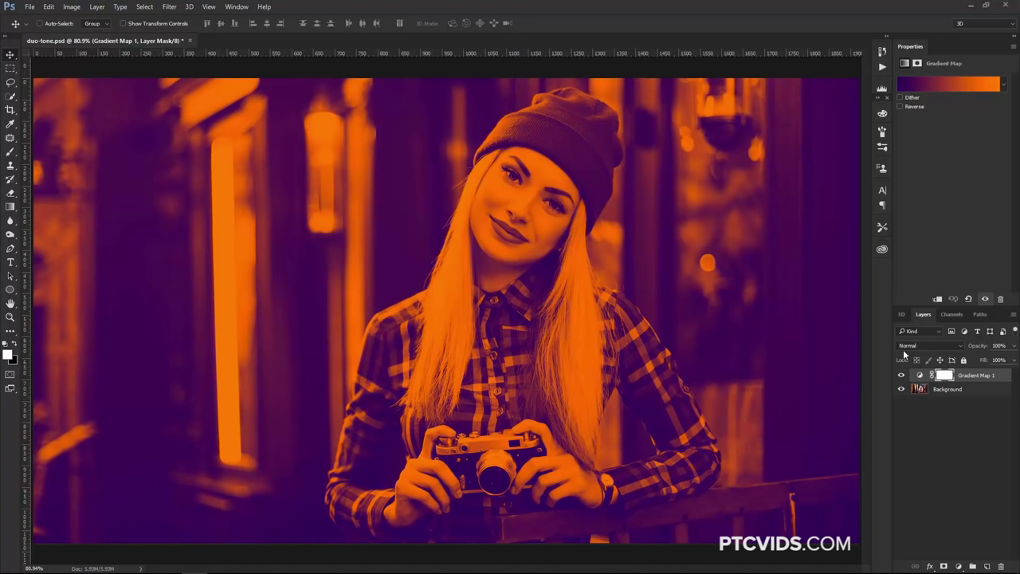
left_click(901, 375)
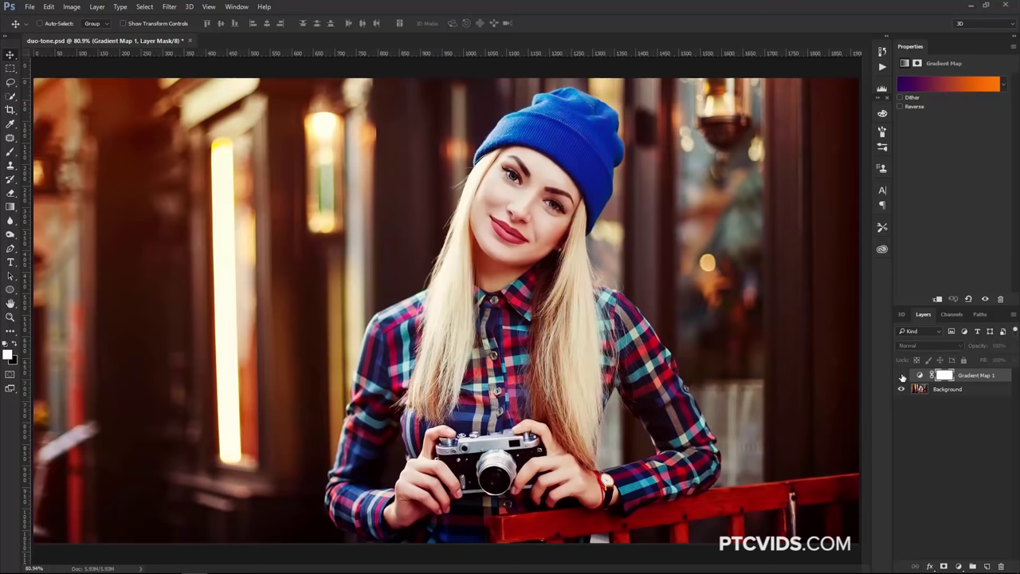
left_click(923, 389)
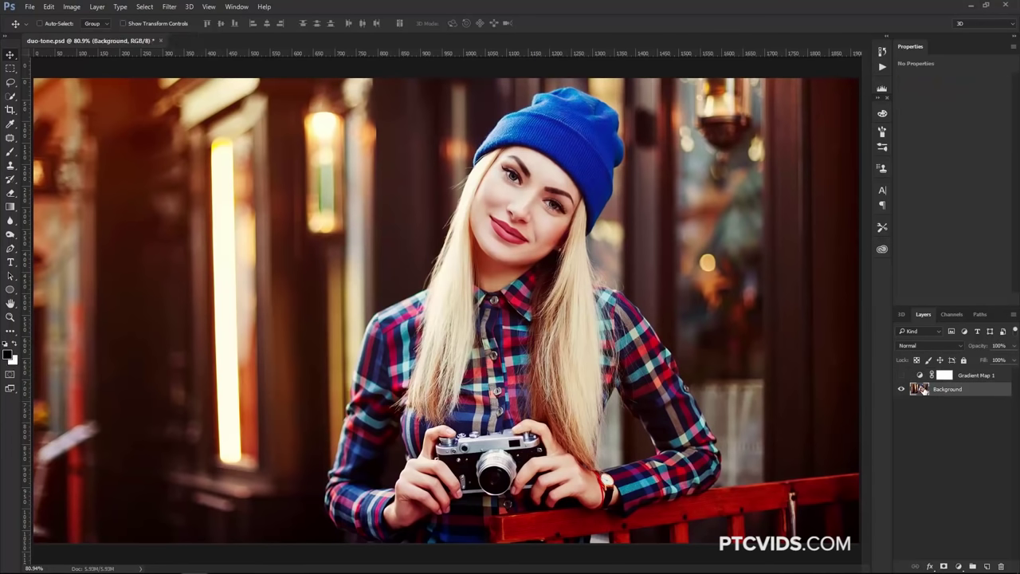
- Add a Black & White layer with Reds at 35, then hide it and Gradient Map 1
left_click(959, 566)
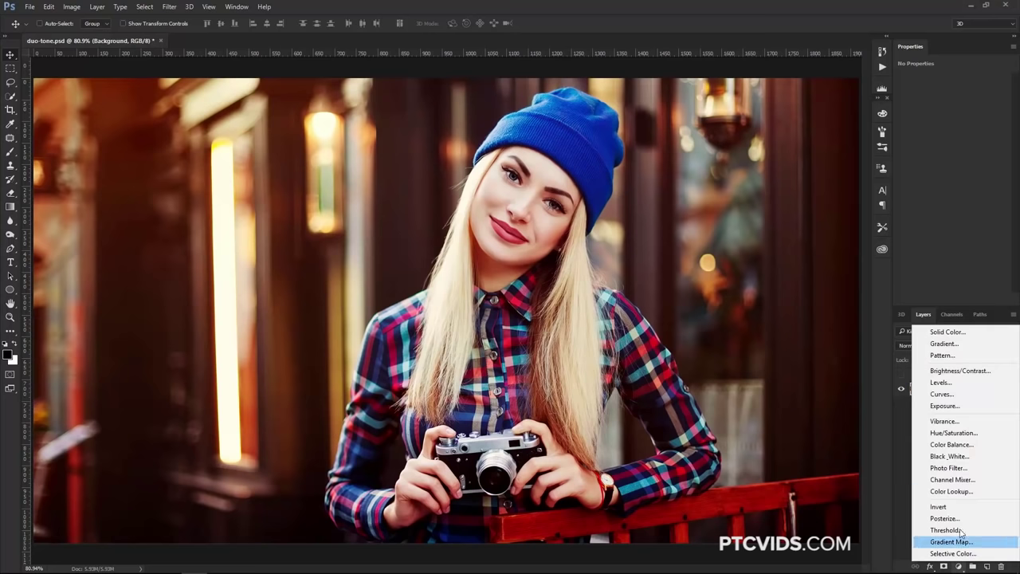
left_click(958, 456)
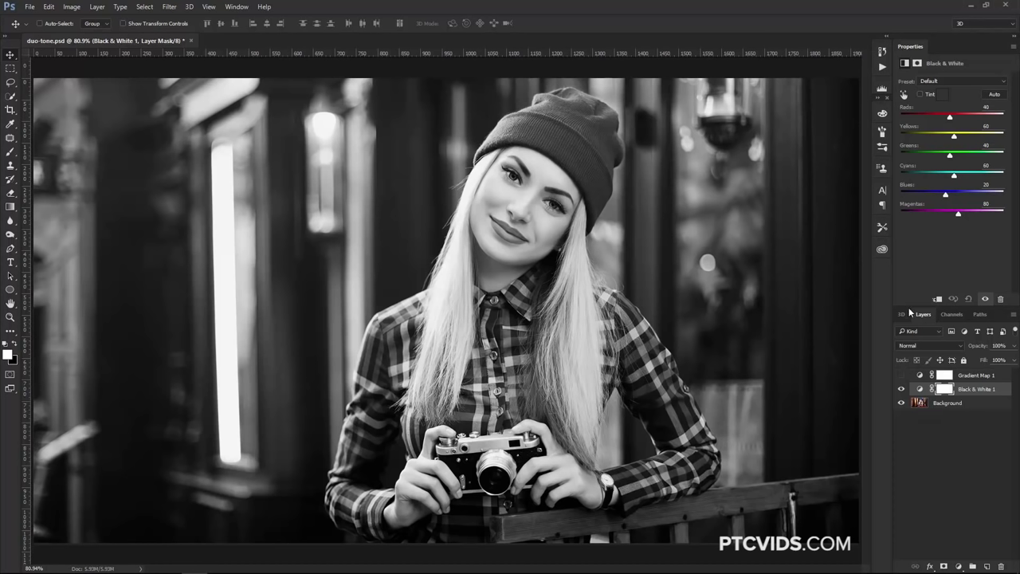
left_click_drag(949, 117, 959, 135)
left_click(902, 375)
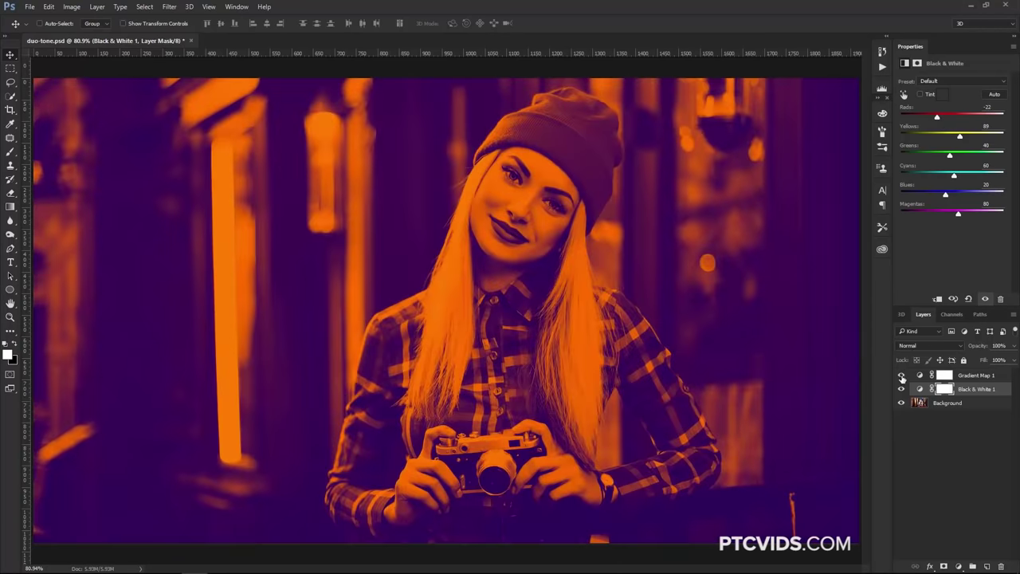
left_click_drag(937, 118, 989, 216)
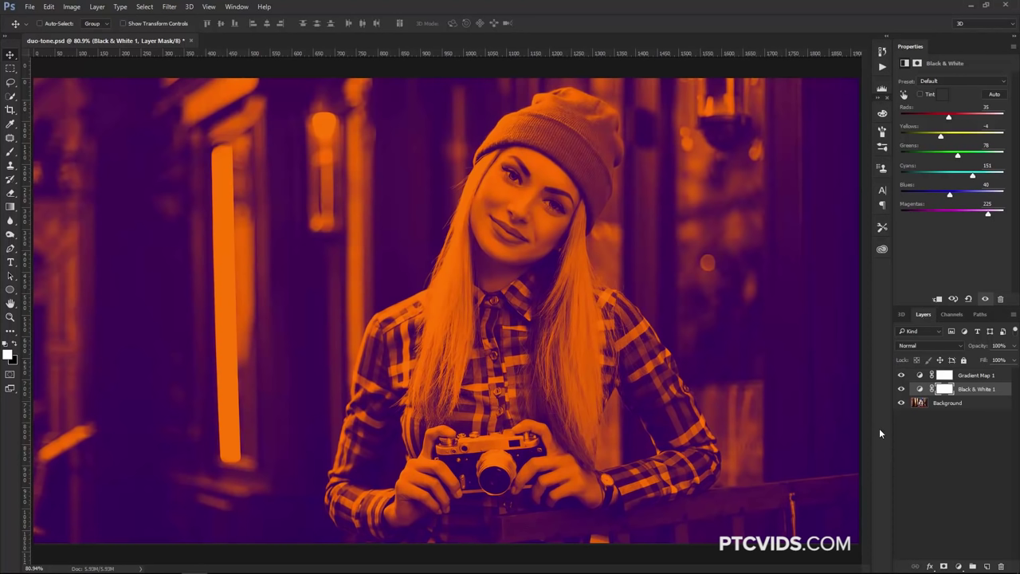
left_click_drag(902, 374, 902, 389)
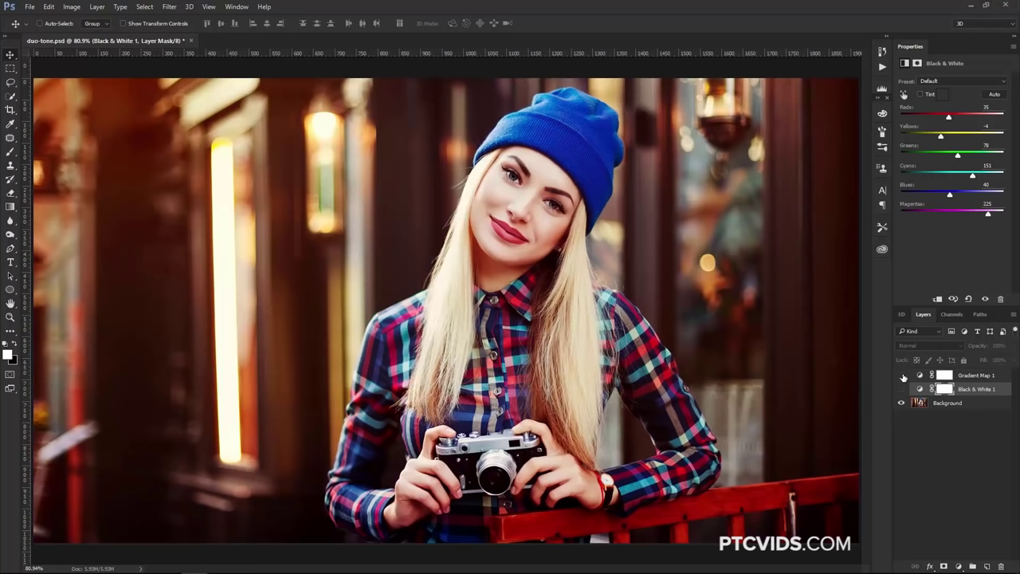
left_click(924, 403)
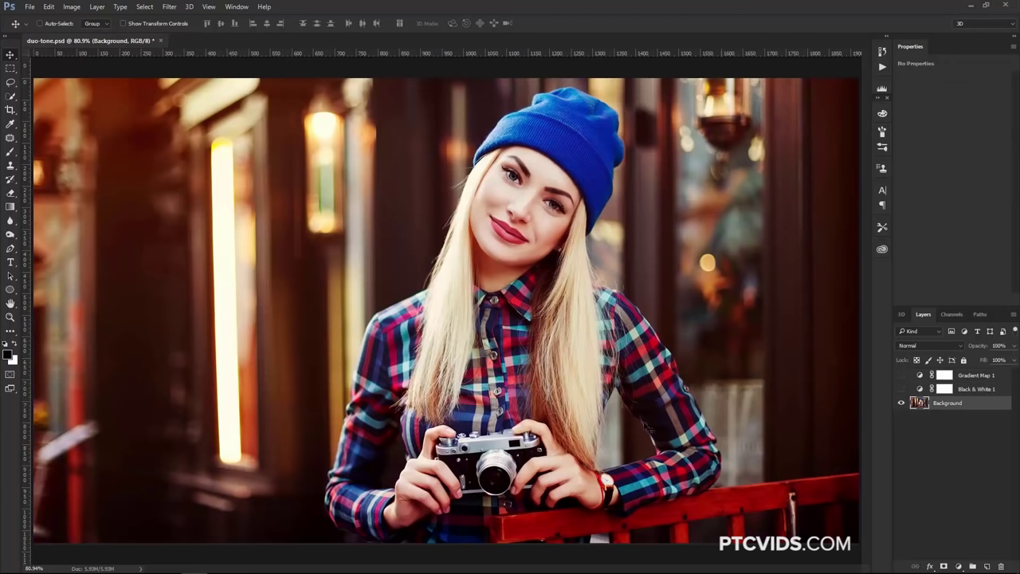
- Quick-select the woman's hat, face and hair, removing the area beside her hand
left_click(11, 96)
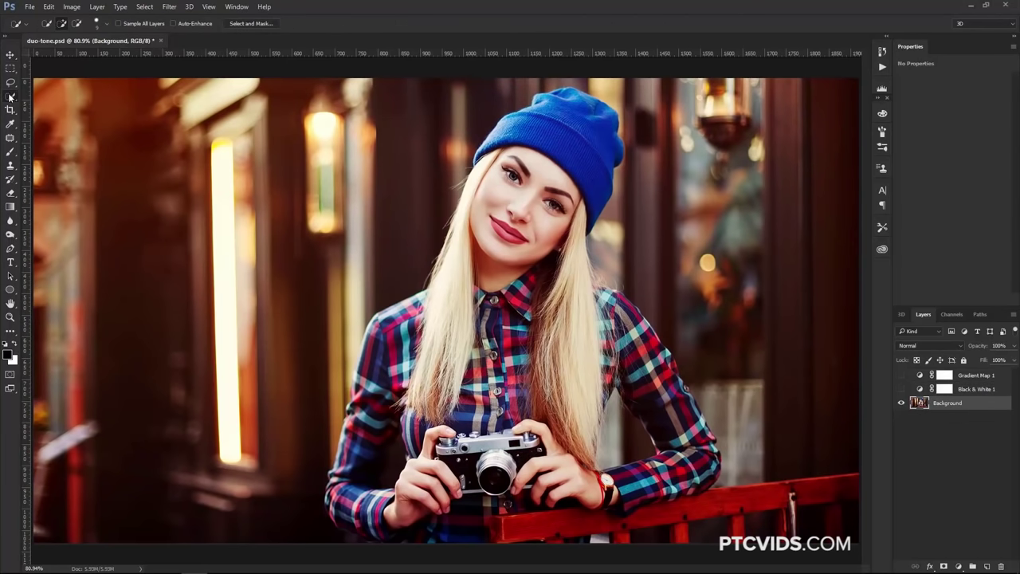
key("bracketright")
key("bracketright")
key("bracketright")
key("bracketright")
mouse_move(473, 216)
left_mouse_down()
mouse_move(497, 264)
mouse_move(488, 284)
mouse_move(516, 206)
mouse_move(499, 207)
mouse_move(511, 162)
mouse_move(478, 218)
mouse_move(456, 360)
mouse_move(519, 446)
mouse_move(499, 524)
mouse_move(529, 374)
mouse_move(546, 344)
mouse_move(577, 330)
mouse_move(411, 471)
mouse_move(605, 539)
mouse_move(364, 558)
left_mouse_up()
mouse_move(391, 462)
left_mouse_down()
mouse_move(393, 477)
mouse_move(405, 476)
mouse_move(402, 455)
mouse_move(392, 503)
mouse_move(399, 482)
left_mouse_up()
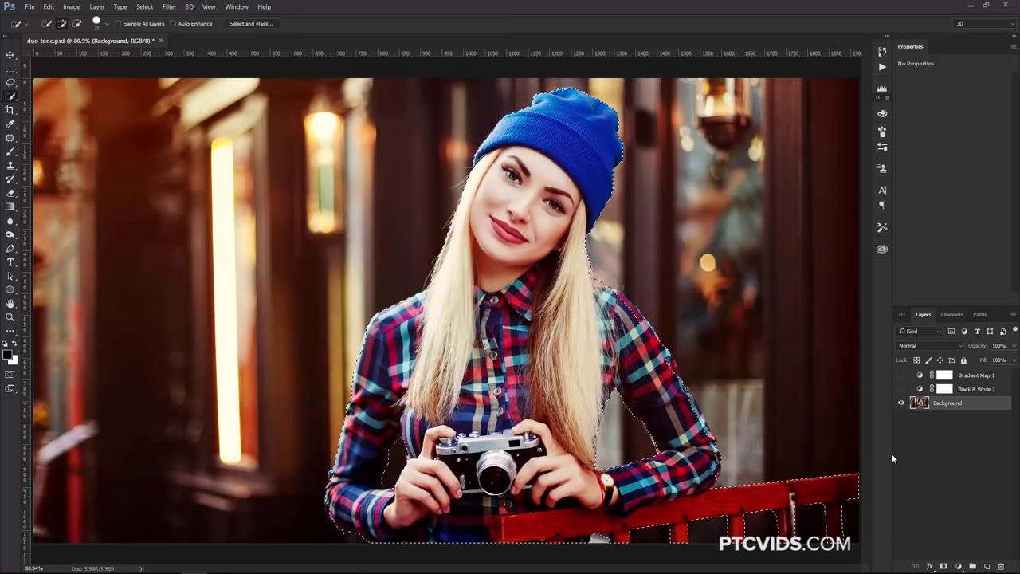
- Turn the selection into a layer mask, undo the extra vector mask, and smooth its edges
left_click(944, 566)
left_click(944, 566)
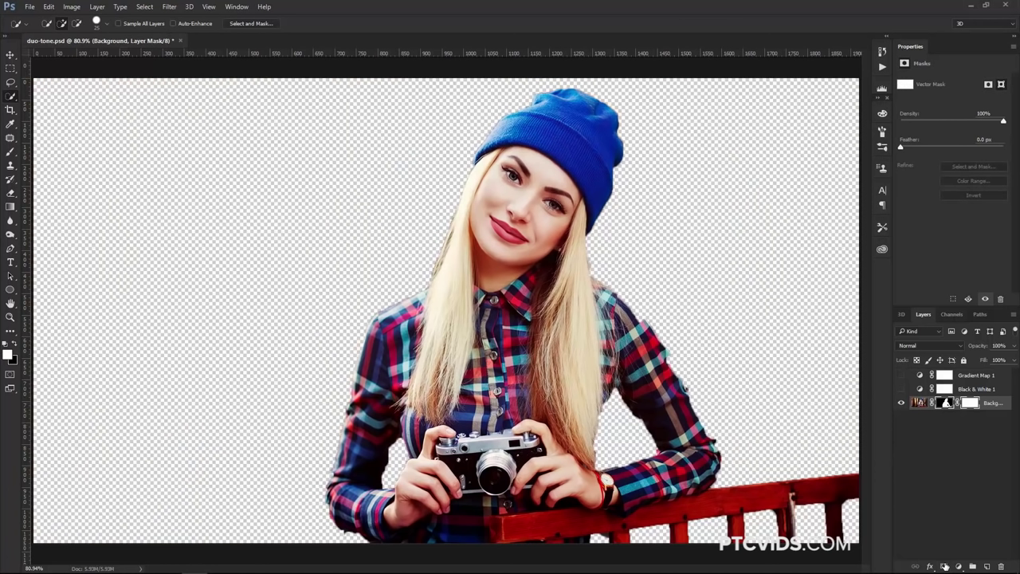
key("ctrl+z")
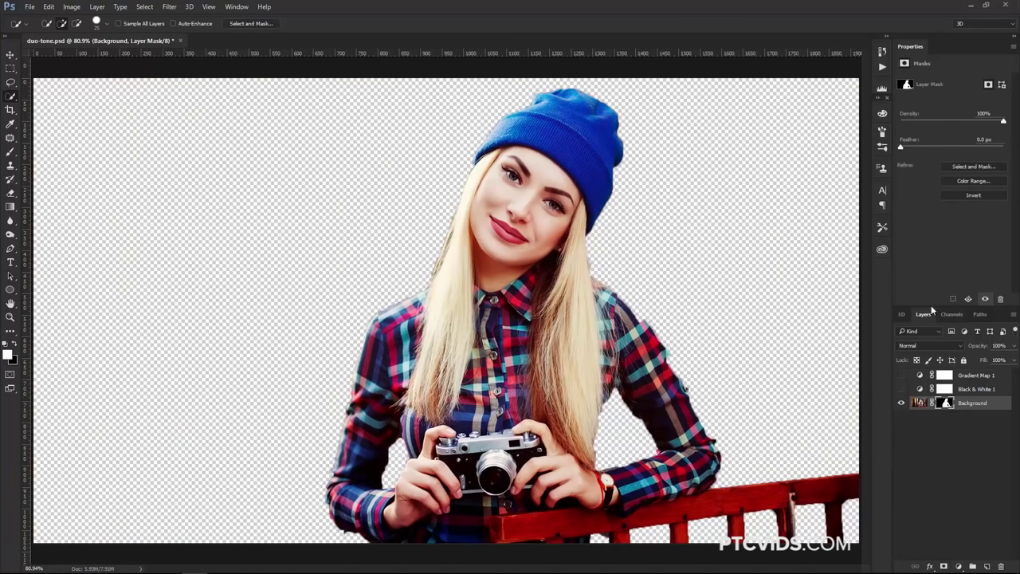
left_click(965, 165)
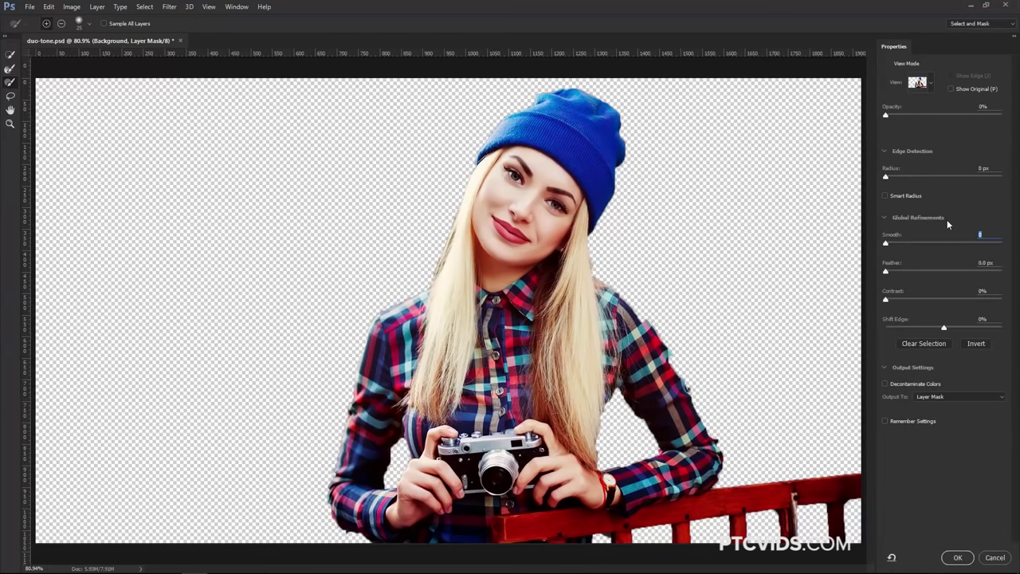
left_click_drag(885, 243, 896, 242)
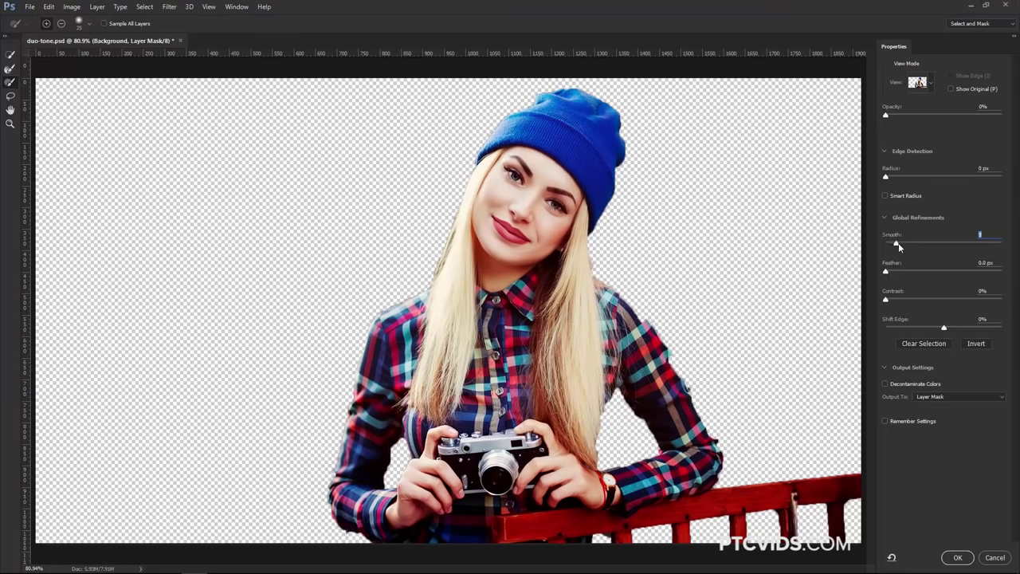
left_click(957, 557)
- Re-enable Black & White and Gradient Map, then add a white Solid Color fill below Background
left_click(902, 389)
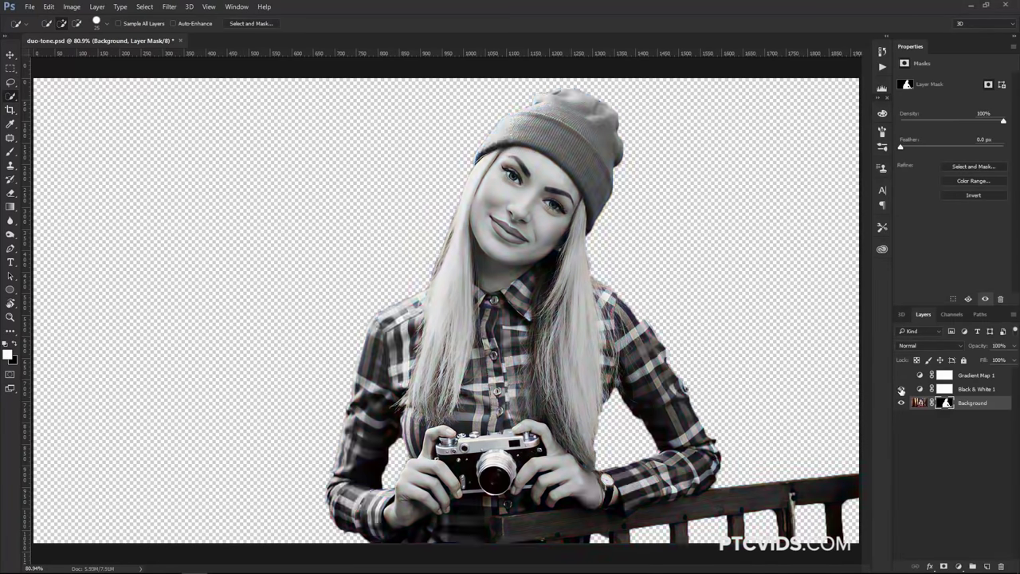
left_click(902, 376)
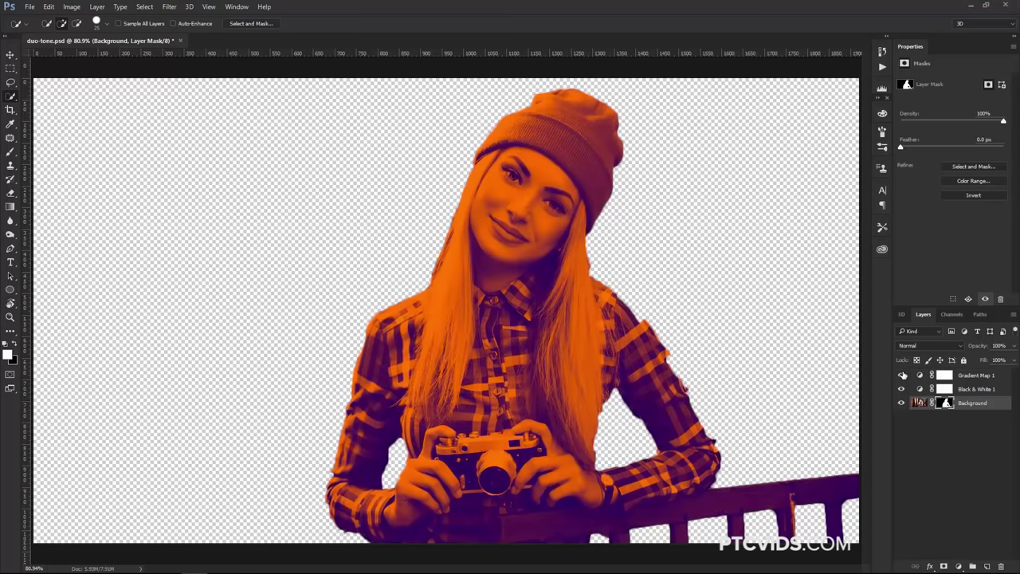
left_click(959, 565)
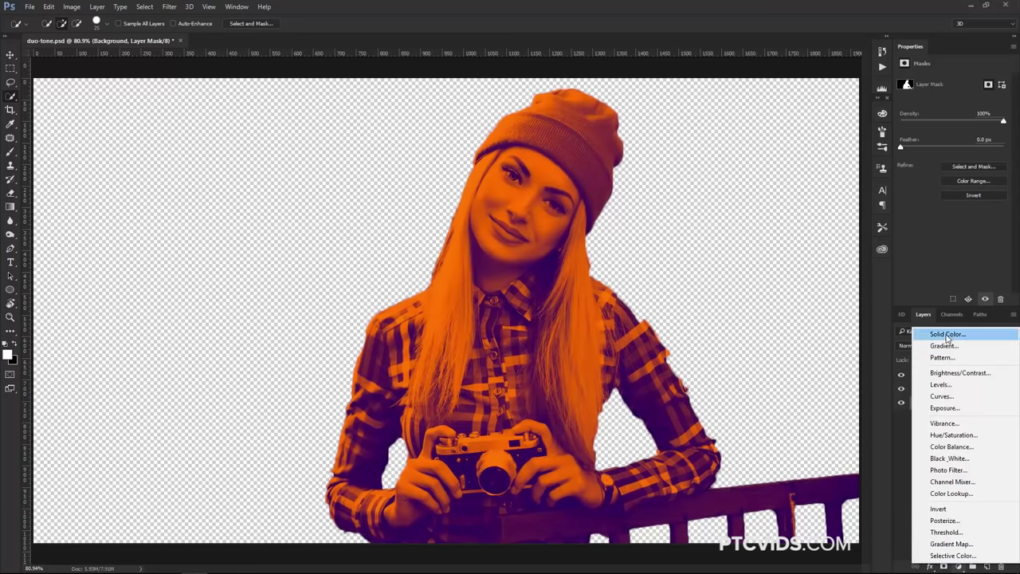
left_click(945, 333)
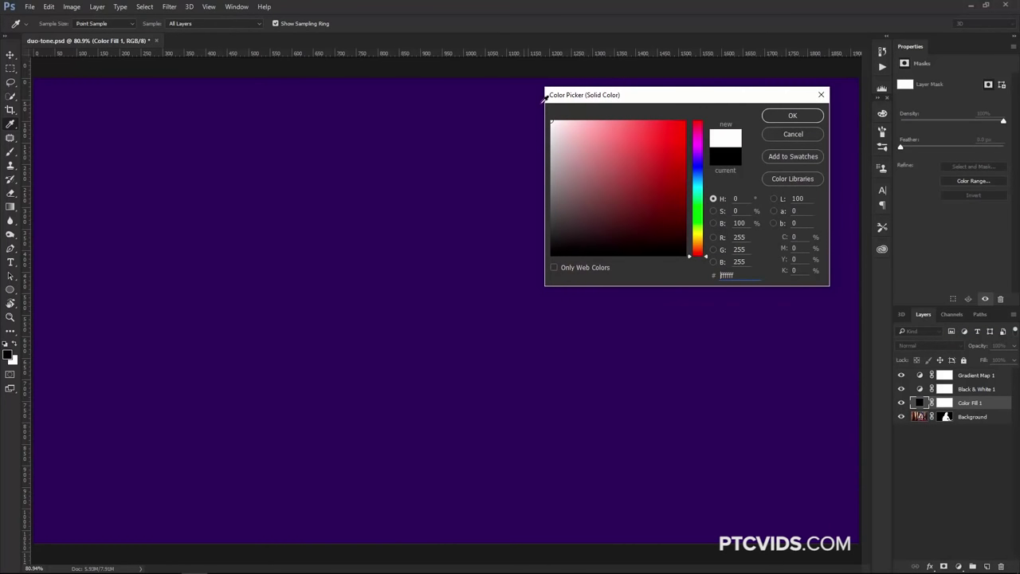
left_click_drag(603, 146, 545, 100)
left_click(785, 116)
left_click_drag(917, 402, 923, 451)
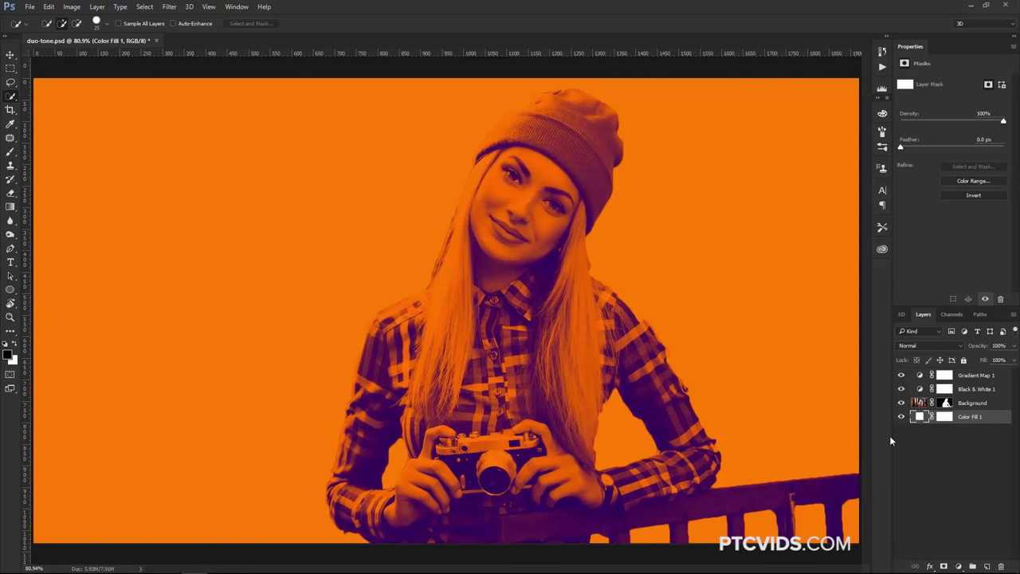
- Toggle the Background photo's visibility to check the fill, then duplicate it with Ctrl+J
left_click(917, 402)
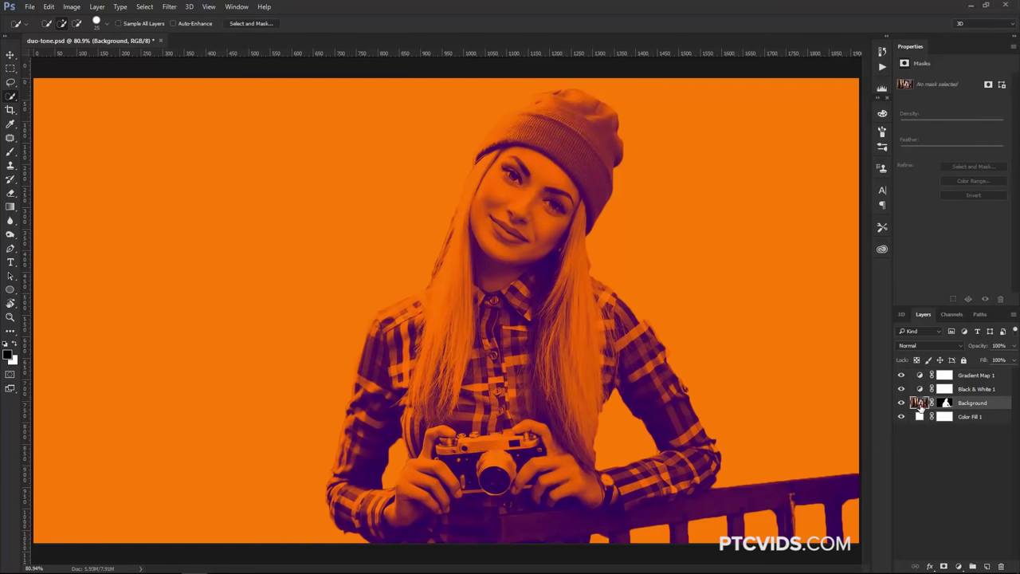
left_click(901, 403)
double_click(902, 405)
left_click(901, 405)
key("ctrl+j")
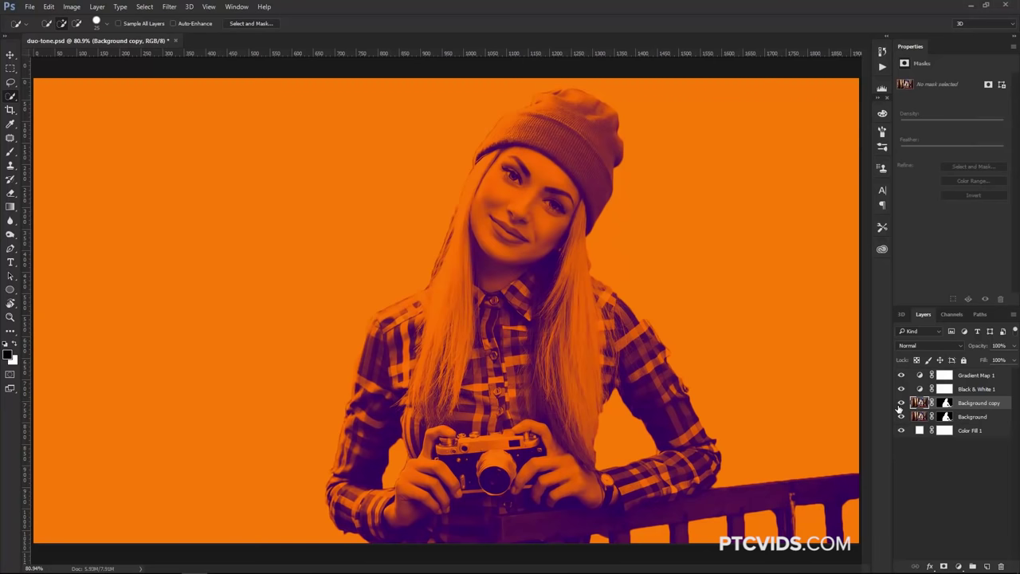
- Invert the lower Background layer's mask and fade its opacity to 42%
left_click(972, 418)
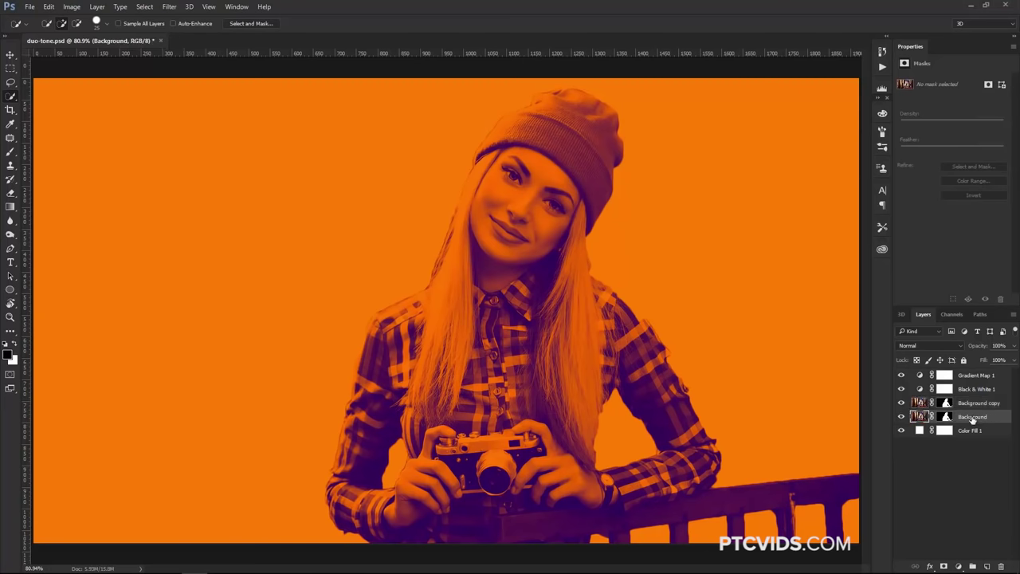
left_click(946, 416)
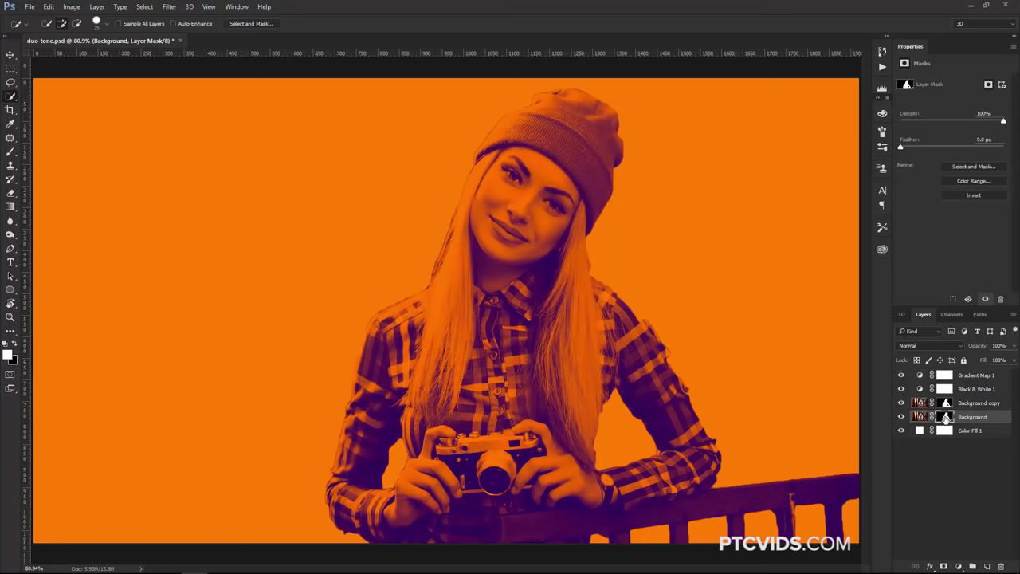
left_click(973, 195)
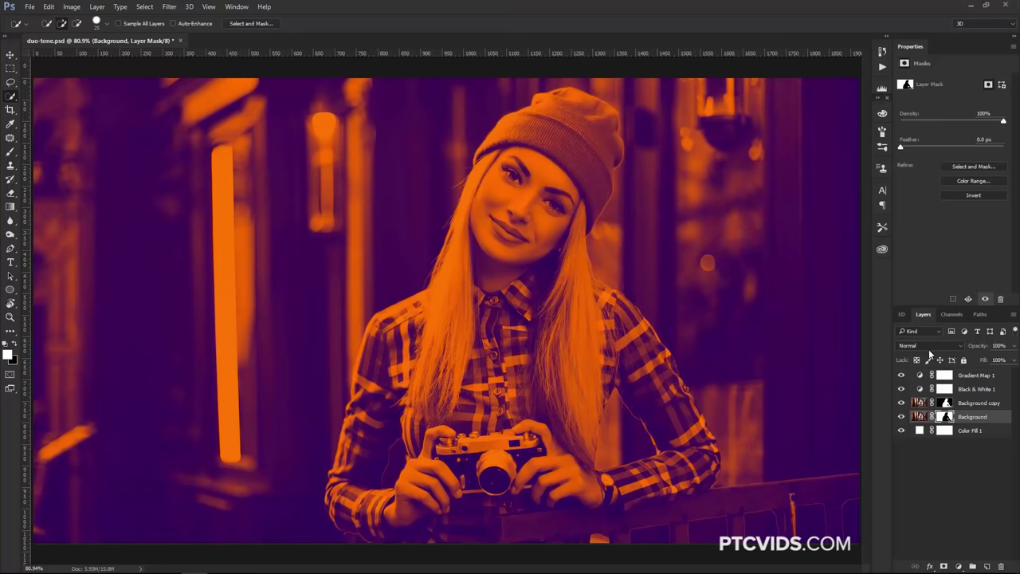
left_click_drag(975, 345, 949, 346)
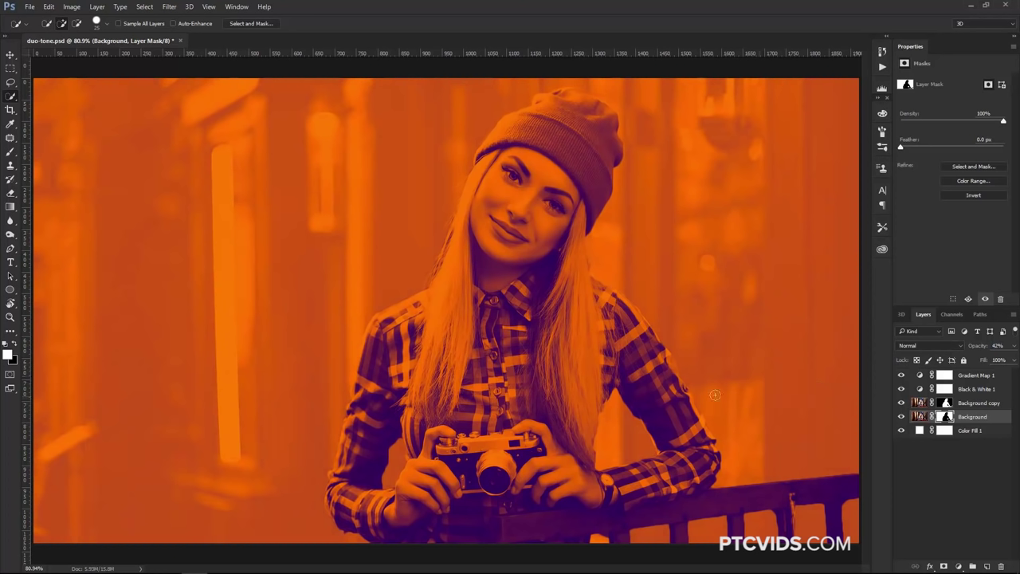